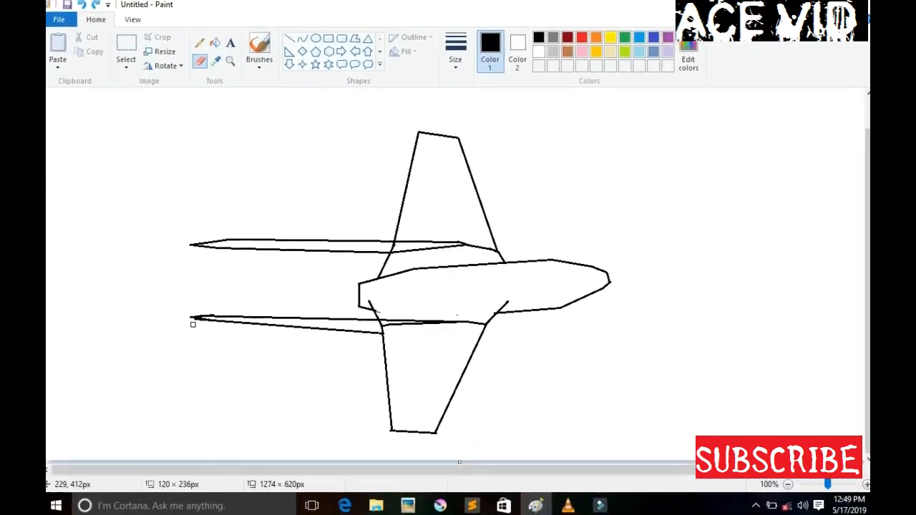
Draw a thin freehand canopy arc above the front of the fuselage and erase the fuselage outline beneath it
{"action": "left_click", "coordinate": [169, 324]}
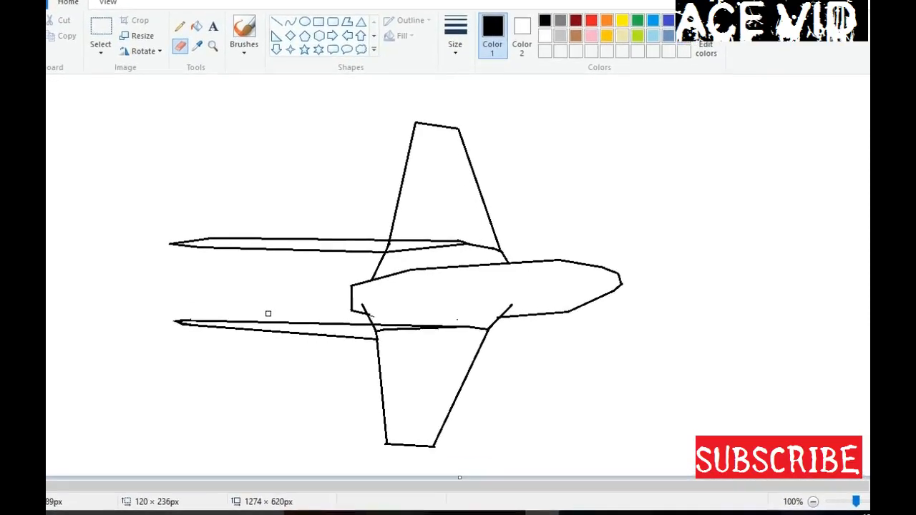
{"action": "left_click", "coordinate": [180, 27]}
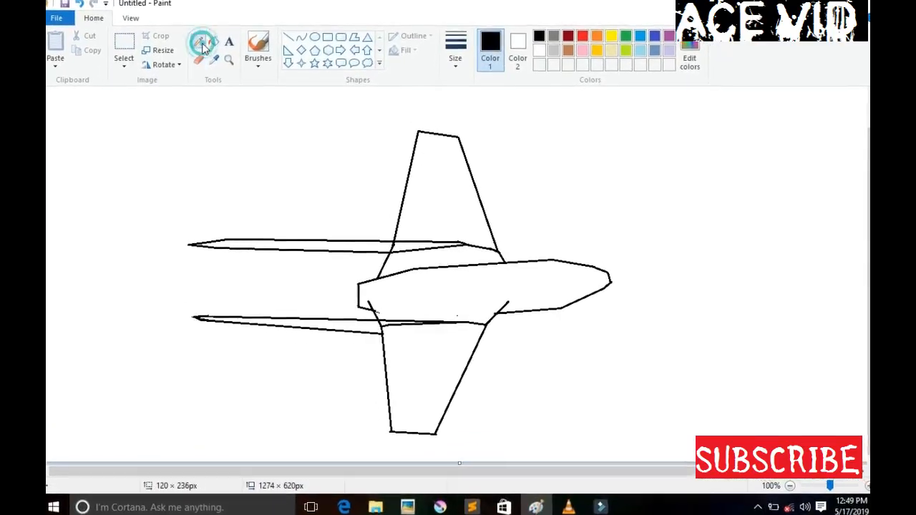
{"action": "left_click", "coordinate": [449, 62]}
{"action": "left_click", "coordinate": [458, 106]}
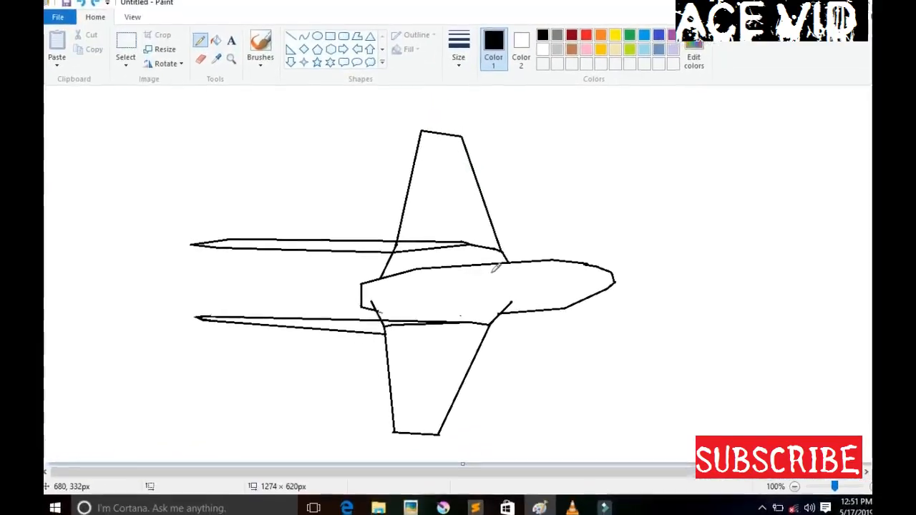
{"action": "mouse_move", "coordinate": [491, 268]}
{"action": "left_mouse_down"}
{"action": "mouse_move", "coordinate": [563, 247]}
{"action": "mouse_move", "coordinate": [598, 265]}
{"action": "left_mouse_up"}
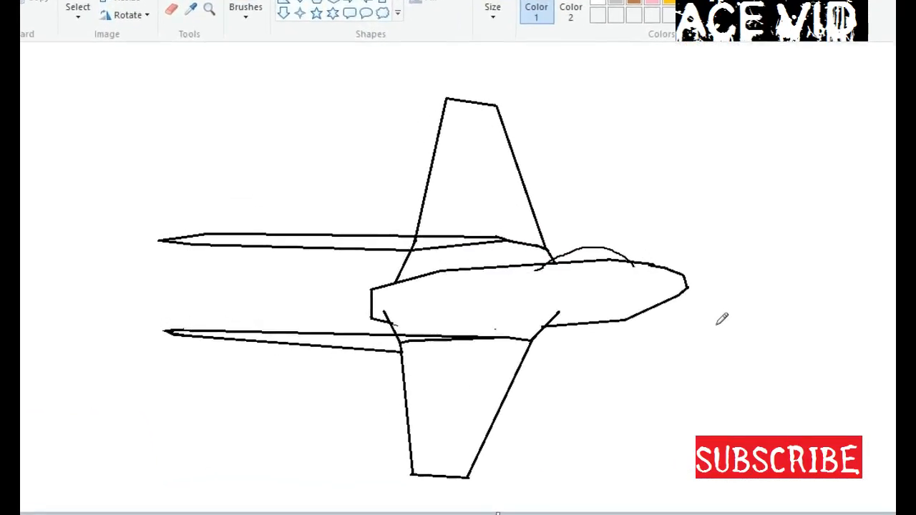
{"action": "left_click", "coordinate": [187, 36]}
{"action": "mouse_move", "coordinate": [570, 314]}
{"action": "left_mouse_down"}
{"action": "mouse_move", "coordinate": [606, 295]}
{"action": "mouse_move", "coordinate": [645, 298]}
{"action": "left_mouse_up"}
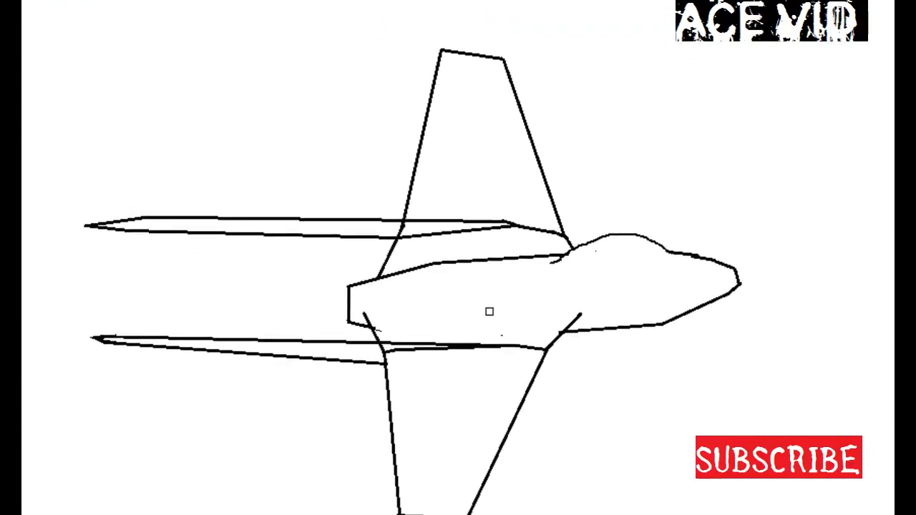
Draw a tailplane outline with cut corners across the rear ends of both booms using straight lines
{"action": "left_click", "coordinate": [292, 39]}
{"action": "left_click_drag", "start_coordinate": [176, 200], "coordinate": [154, 343]}
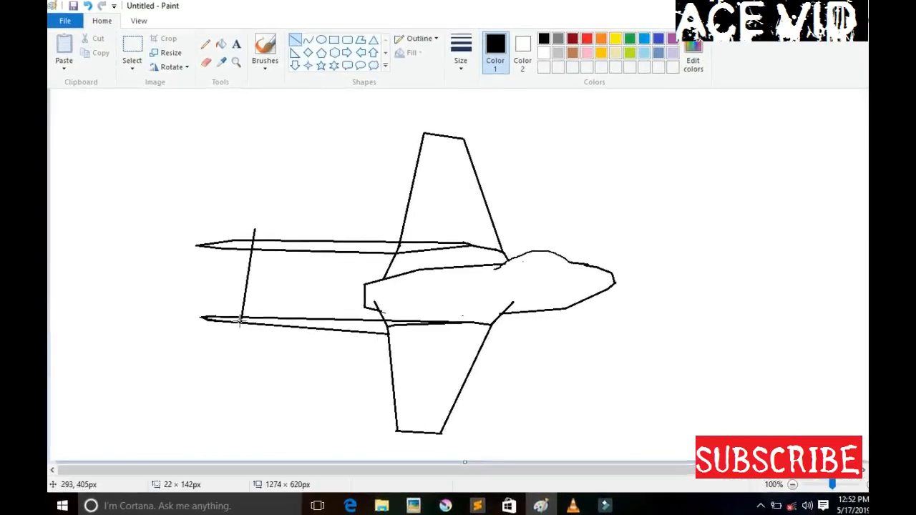
{"action": "left_click_drag", "start_coordinate": [241, 322], "coordinate": [243, 318]}
{"action": "left_click_drag", "start_coordinate": [242, 317], "coordinate": [233, 327]}
{"action": "mouse_move", "coordinate": [233, 328]}
{"action": "left_mouse_down"}
{"action": "mouse_move", "coordinate": [200, 327]}
{"action": "mouse_move", "coordinate": [190, 312]}
{"action": "mouse_move", "coordinate": [216, 242]}
{"action": "mouse_move", "coordinate": [211, 232]}
{"action": "mouse_move", "coordinate": [218, 224]}
{"action": "mouse_move", "coordinate": [280, 230]}
{"action": "left_mouse_up"}
{"action": "key", "text": "ctrl+z"}
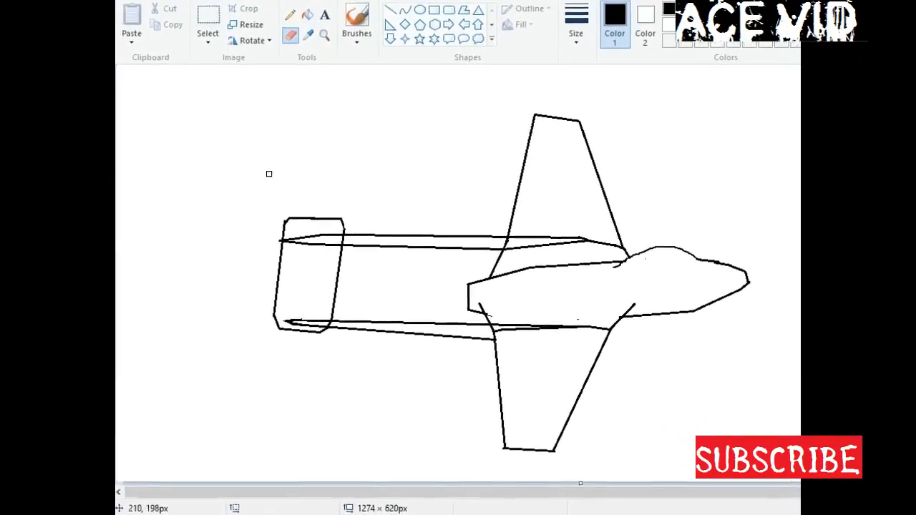
Erase the parts of both booms that run inside the tailplane outline
{"action": "left_click_drag", "start_coordinate": [328, 319], "coordinate": [291, 320]}
{"action": "mouse_move", "coordinate": [329, 239]}
{"action": "left_mouse_down"}
{"action": "mouse_move", "coordinate": [259, 235]}
{"action": "mouse_move", "coordinate": [291, 250]}
{"action": "mouse_move", "coordinate": [304, 233]}
{"action": "mouse_move", "coordinate": [276, 231]}
{"action": "mouse_move", "coordinate": [258, 319]}
{"action": "left_mouse_up"}
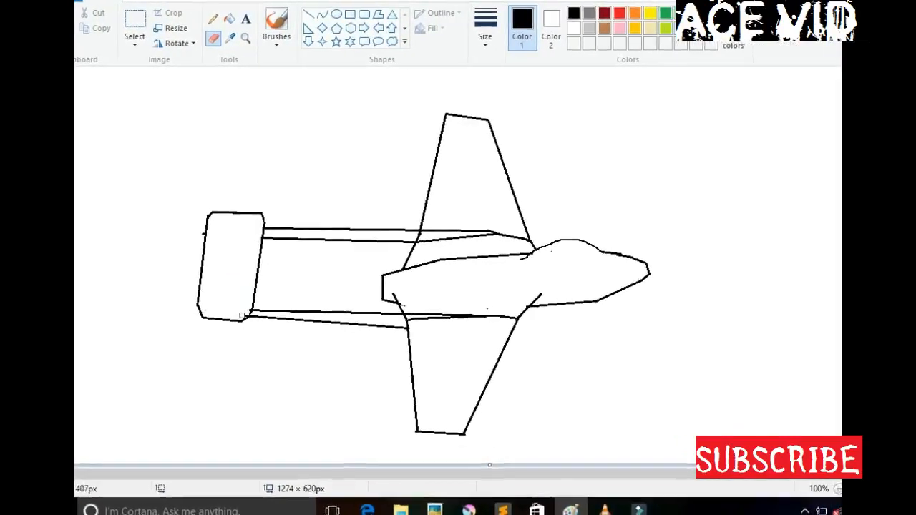
{"action": "left_click", "coordinate": [260, 317]}
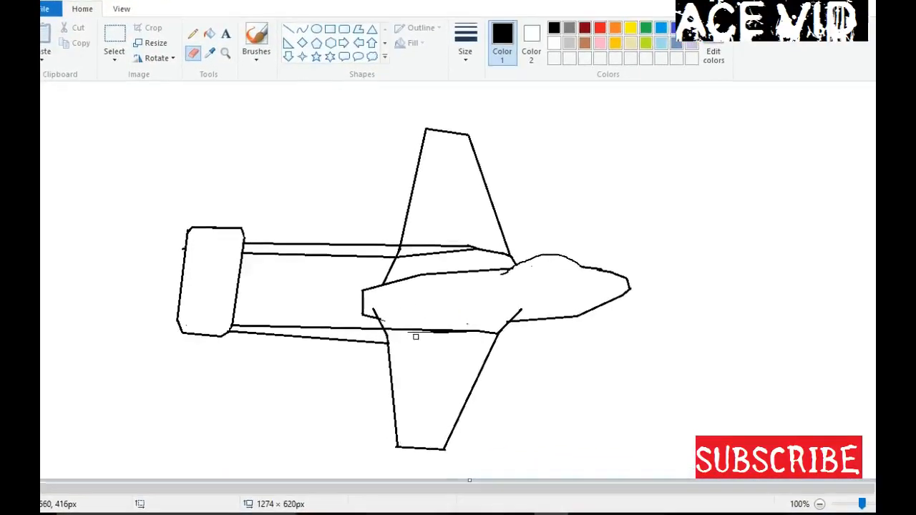
Draw the lower boom's tapered front edge across the lower wing and erase the stray stub at the fuselage's rear end
{"action": "left_click", "coordinate": [285, 19]}
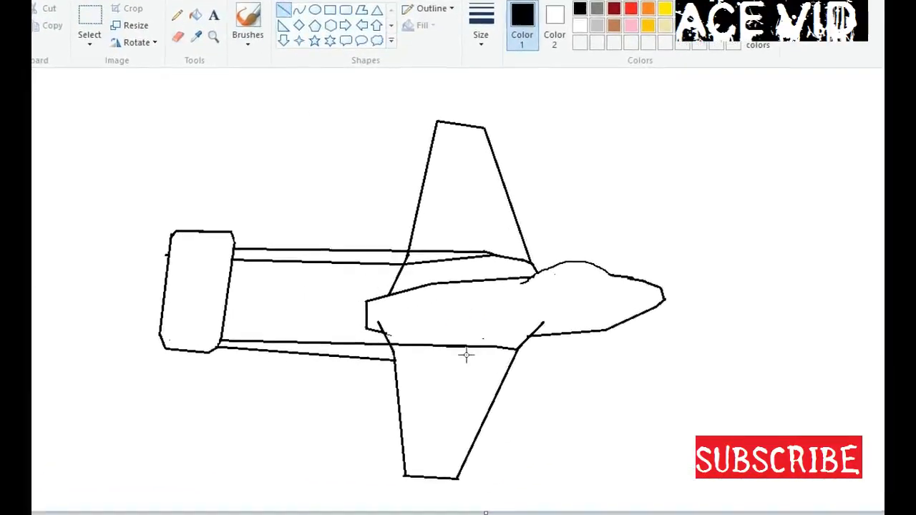
{"action": "left_click_drag", "start_coordinate": [463, 339], "coordinate": [389, 350]}
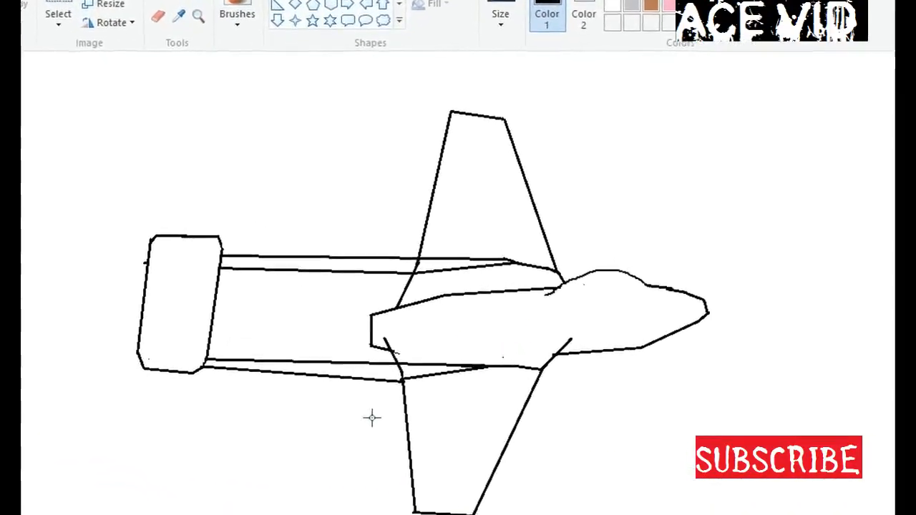
{"action": "left_click", "coordinate": [168, 29]}
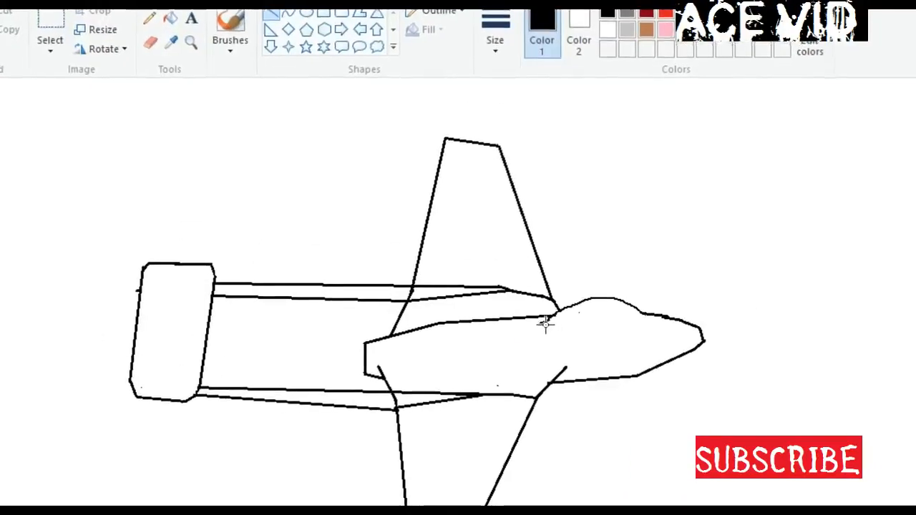
{"action": "left_click_drag", "start_coordinate": [545, 324], "coordinate": [599, 333]}
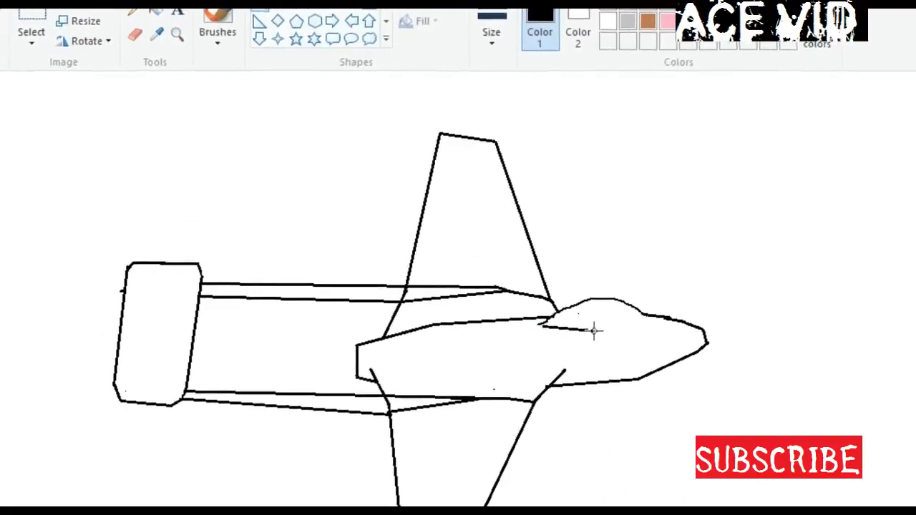
{"action": "left_click", "coordinate": [487, 30]}
{"action": "left_click", "coordinate": [499, 65]}
{"action": "left_click", "coordinate": [498, 30]}
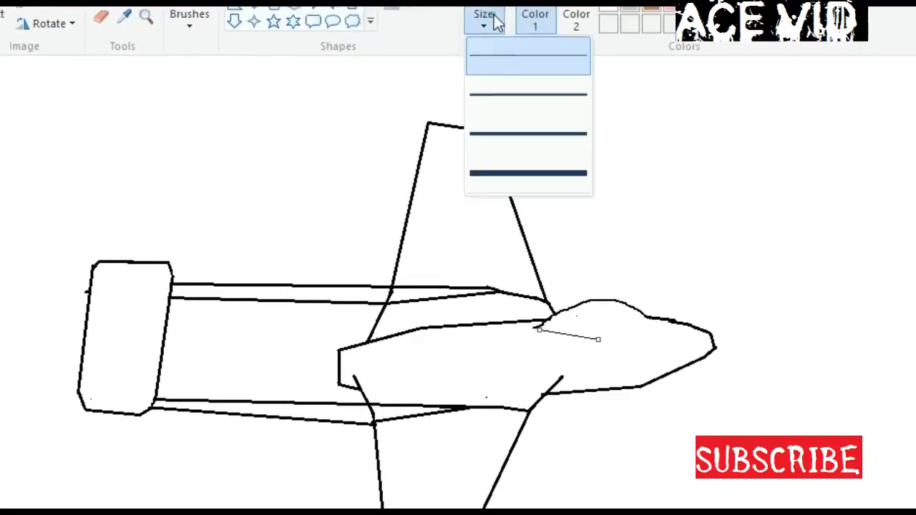
{"action": "left_click", "coordinate": [501, 99]}
{"action": "mouse_move", "coordinate": [598, 342]}
{"action": "left_mouse_down"}
{"action": "mouse_move", "coordinate": [580, 337]}
{"action": "mouse_move", "coordinate": [625, 344]}
{"action": "left_mouse_up"}
{"action": "left_click", "coordinate": [622, 363]}
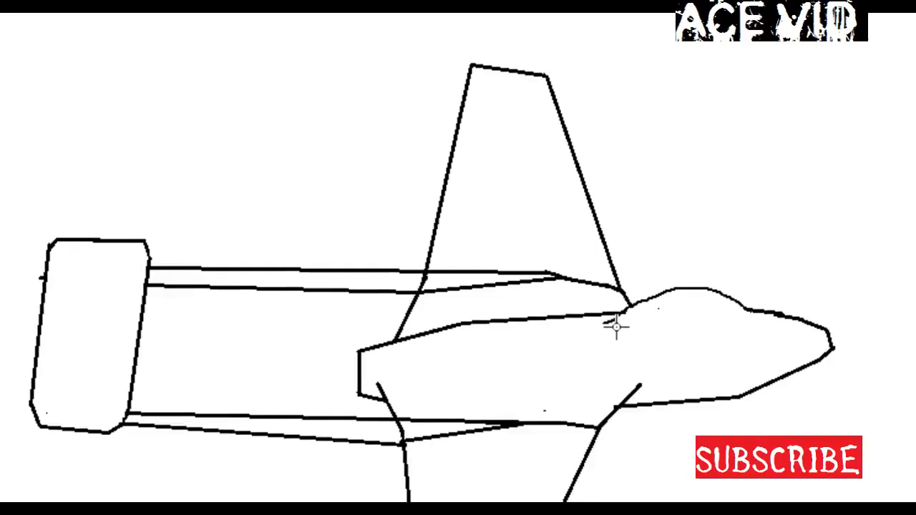
Draw the canopy's lower edge with line segments and close its front end with a short freehand curve
{"action": "mouse_move", "coordinate": [616, 327]}
{"action": "left_mouse_down"}
{"action": "mouse_move", "coordinate": [678, 341]}
{"action": "mouse_move", "coordinate": [736, 329]}
{"action": "left_mouse_up"}
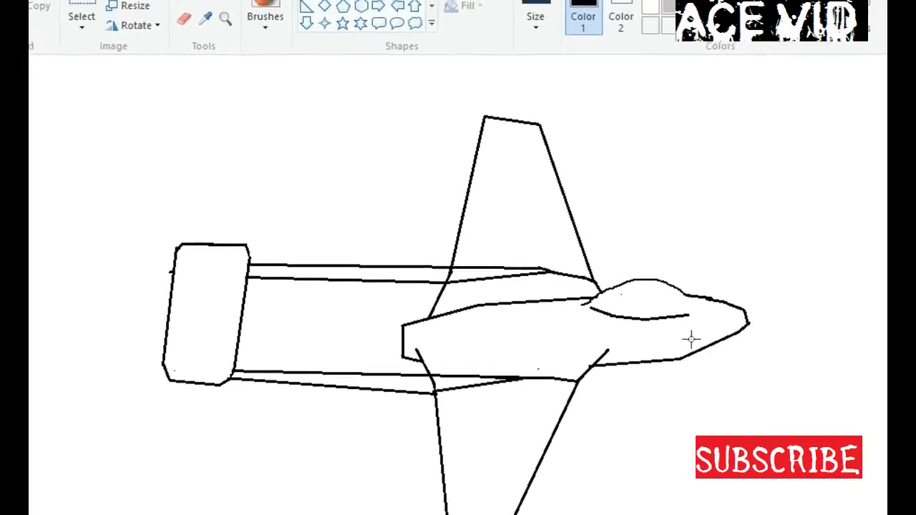
{"action": "left_click_drag", "start_coordinate": [612, 266], "coordinate": [608, 282]}
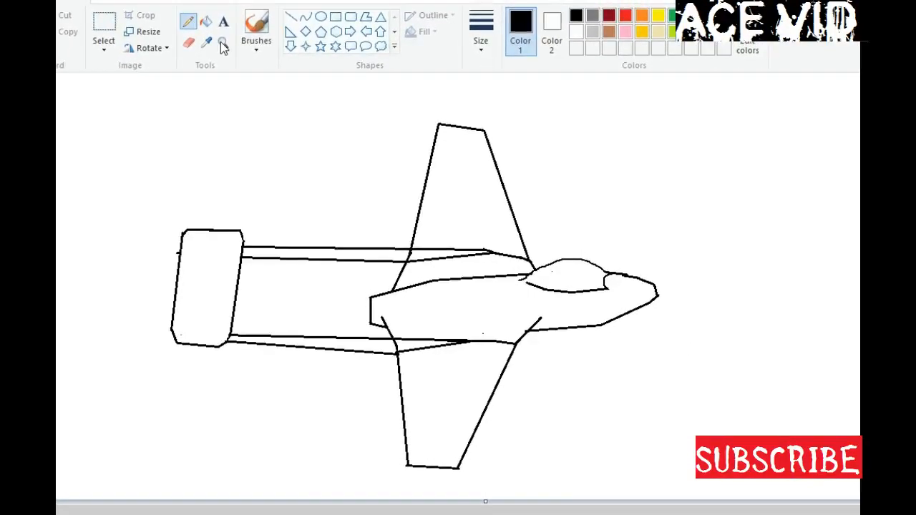
Draw a tail fin with straight lines at the rear of each boom, including a narrow strip reaching forward along the boom
{"action": "left_click", "coordinate": [289, 14]}
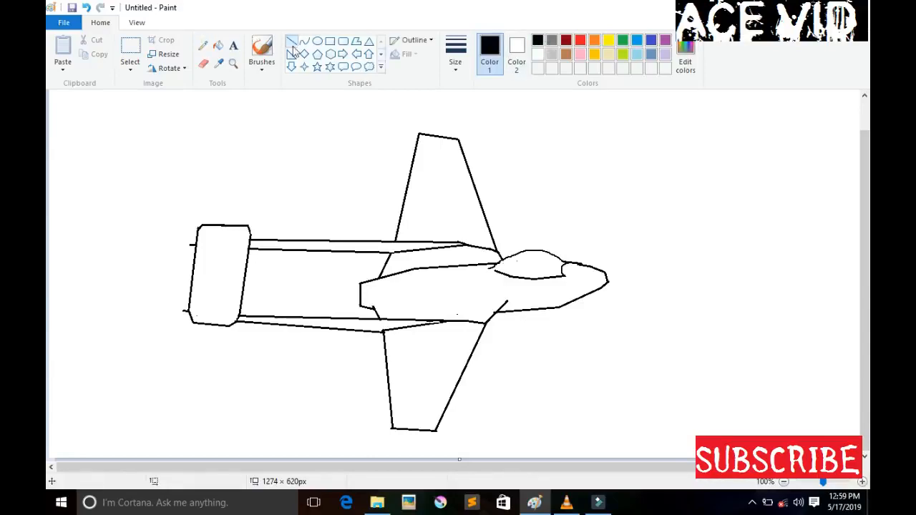
{"action": "mouse_move", "coordinate": [249, 240]}
{"action": "left_mouse_down"}
{"action": "mouse_move", "coordinate": [283, 241]}
{"action": "mouse_move", "coordinate": [257, 223]}
{"action": "mouse_move", "coordinate": [266, 191]}
{"action": "mouse_move", "coordinate": [253, 194]}
{"action": "mouse_move", "coordinate": [273, 250]}
{"action": "left_mouse_up"}
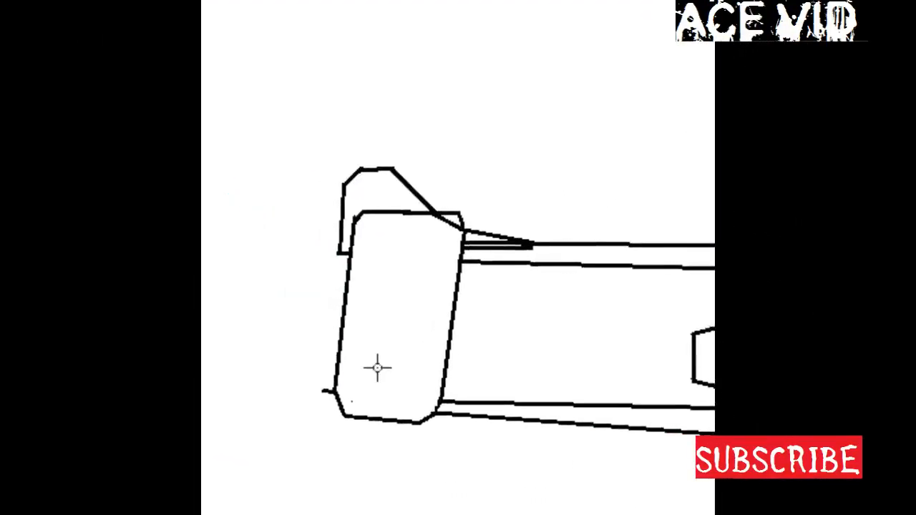
{"action": "left_click_drag", "start_coordinate": [440, 403], "coordinate": [528, 412]}
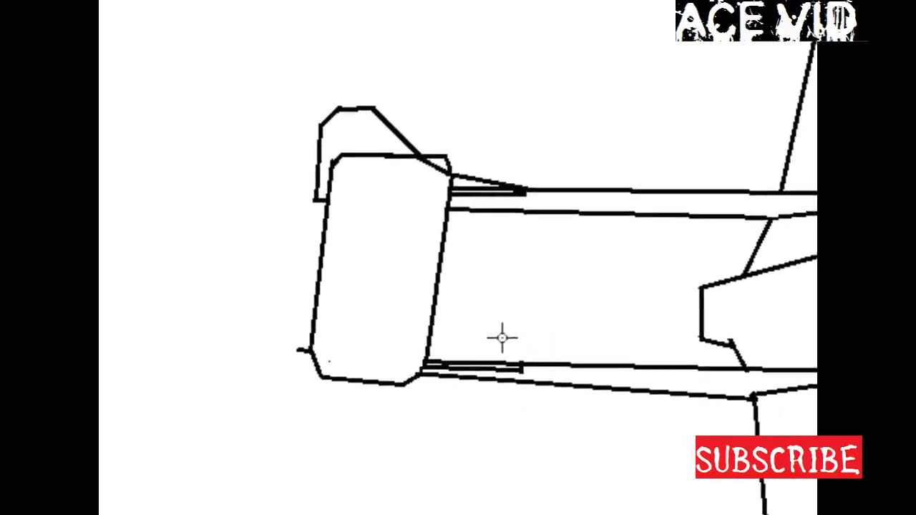
{"action": "mouse_move", "coordinate": [520, 362]}
{"action": "left_mouse_down"}
{"action": "mouse_move", "coordinate": [428, 350]}
{"action": "mouse_move", "coordinate": [318, 281]}
{"action": "left_mouse_up"}
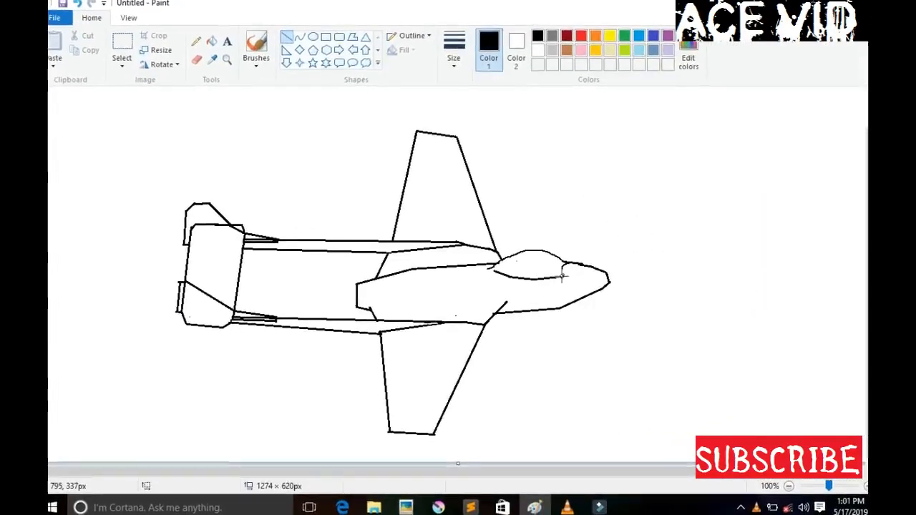
Draw an arched inner line above the canopy's lower edge and reshape the fuselage's upper edge behind it
{"action": "left_click_drag", "start_coordinate": [700, 282], "coordinate": [678, 272]}
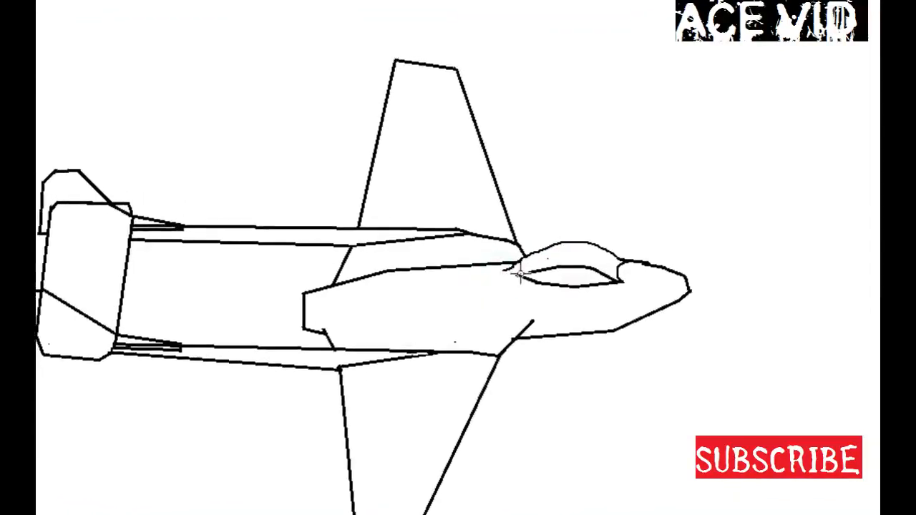
{"action": "left_click", "coordinate": [528, 272]}
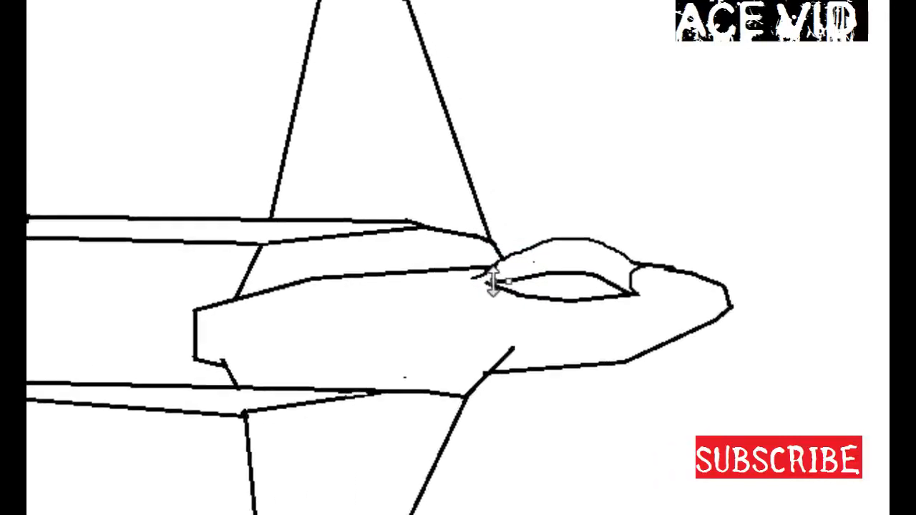
{"action": "left_click", "coordinate": [470, 279]}
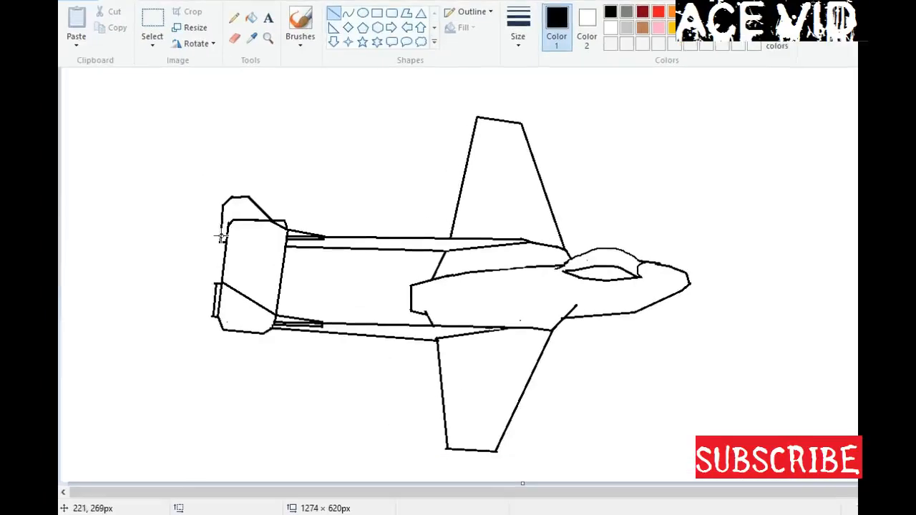
Draw a straight line across the tailplane at the base of each tail fin
{"action": "left_click_drag", "start_coordinate": [197, 241], "coordinate": [250, 237]}
{"action": "left_click", "coordinate": [203, 243]}
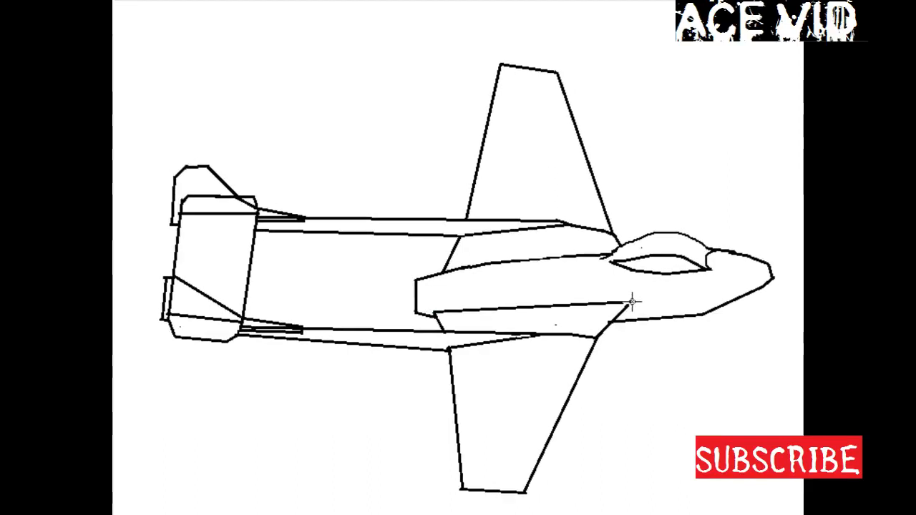
Complete the lower wing's root line along the fuselage and add frame bars across the canopy
{"action": "left_click_drag", "start_coordinate": [631, 301], "coordinate": [632, 302]}
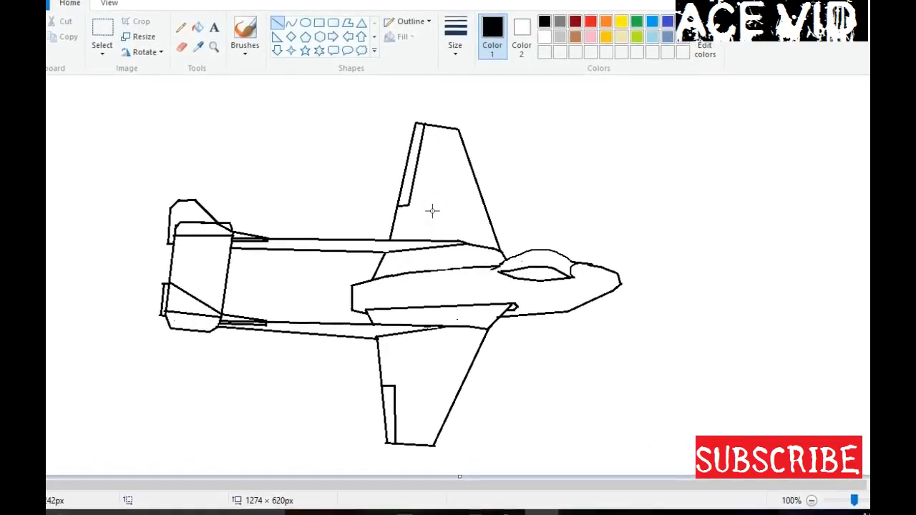
{"action": "left_click_drag", "start_coordinate": [531, 251], "coordinate": [527, 260]}
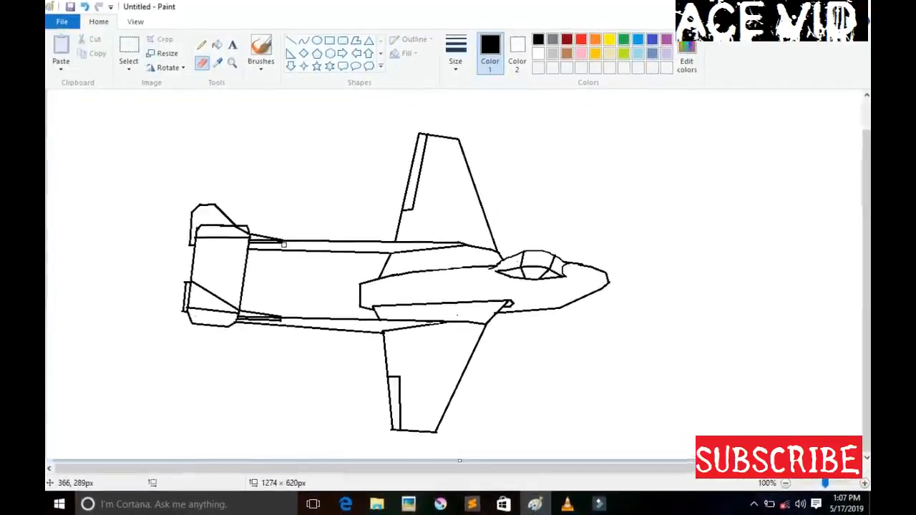
Erase the surplus lines in the narrow strips ahead of both tail fins at 200% zoom
{"action": "left_click", "coordinate": [227, 63]}
{"action": "left_click", "coordinate": [286, 291]}
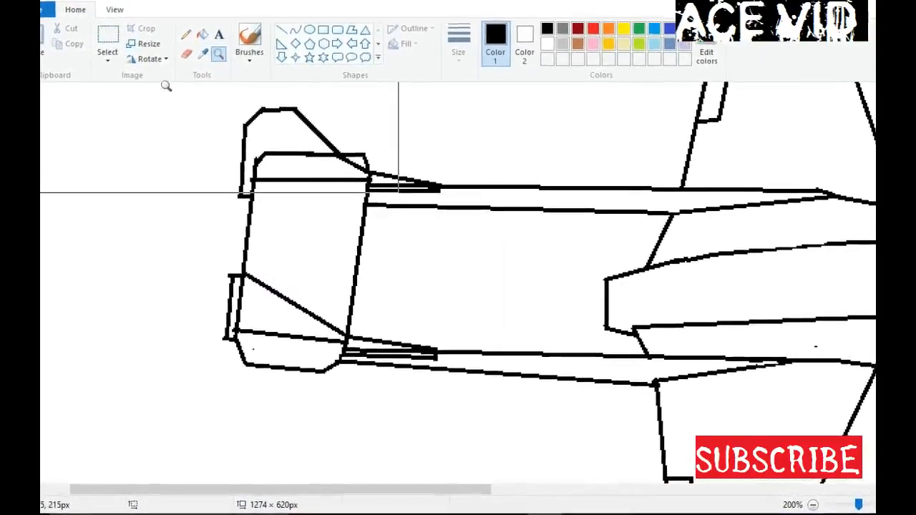
{"action": "left_click", "coordinate": [186, 54]}
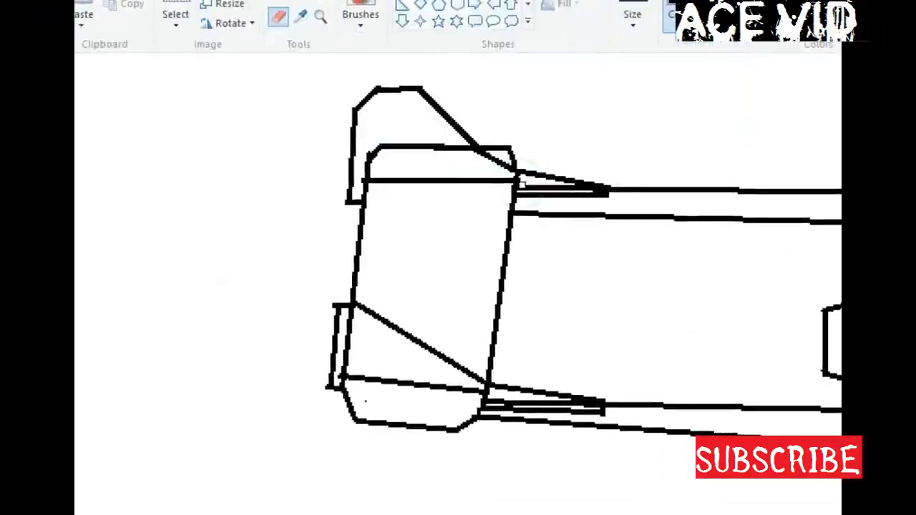
{"action": "left_click_drag", "start_coordinate": [522, 184], "coordinate": [576, 187]}
{"action": "left_click_drag", "start_coordinate": [604, 410], "coordinate": [485, 407]}
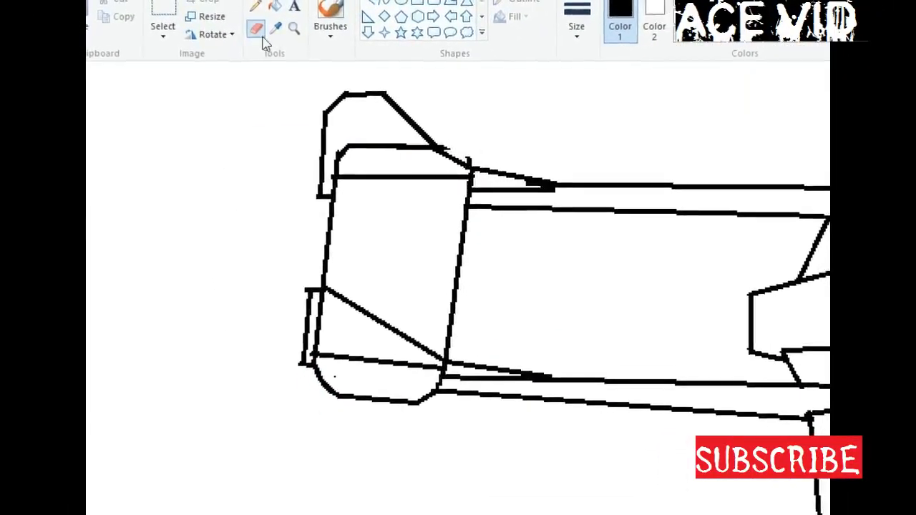
Redraw the tailplane's upper front corner with a rounded outline
{"action": "left_click", "coordinate": [368, 3]}
{"action": "left_click_drag", "start_coordinate": [444, 147], "coordinate": [470, 160]}
Erase the tailplane outline inside the upper fin and trim the protruding line ends on the lower fin's rear corners
{"action": "left_click", "coordinate": [256, 28]}
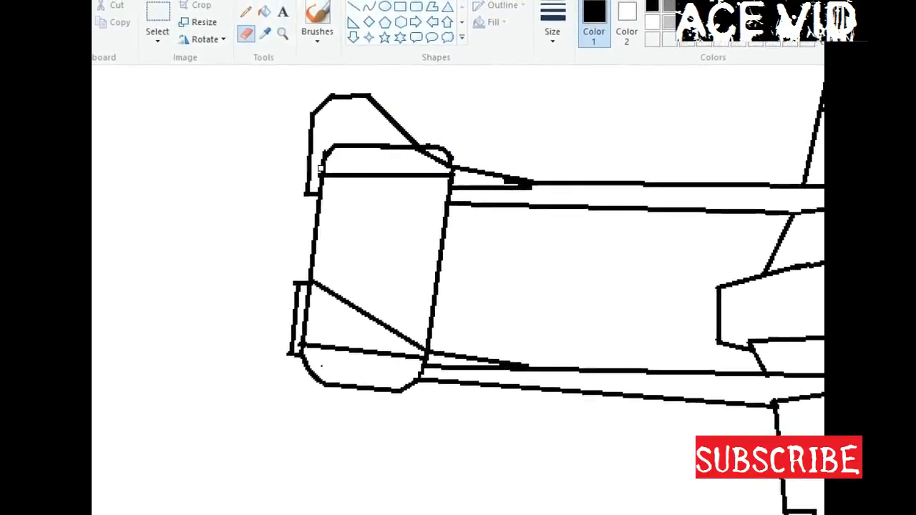
{"action": "mouse_move", "coordinate": [320, 169]}
{"action": "left_mouse_down"}
{"action": "mouse_move", "coordinate": [407, 150]}
{"action": "mouse_move", "coordinate": [335, 144]}
{"action": "mouse_move", "coordinate": [316, 176]}
{"action": "left_mouse_up"}
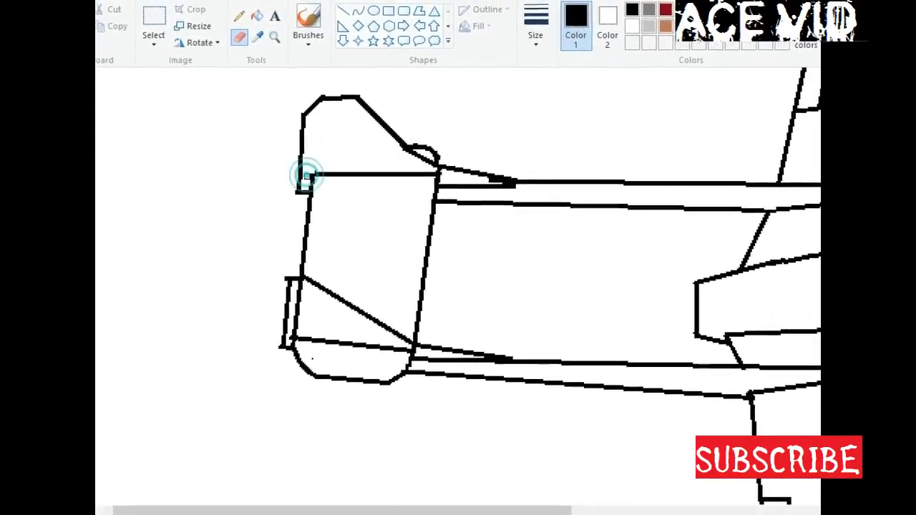
{"action": "left_click", "coordinate": [280, 278]}
{"action": "left_click", "coordinate": [284, 336]}
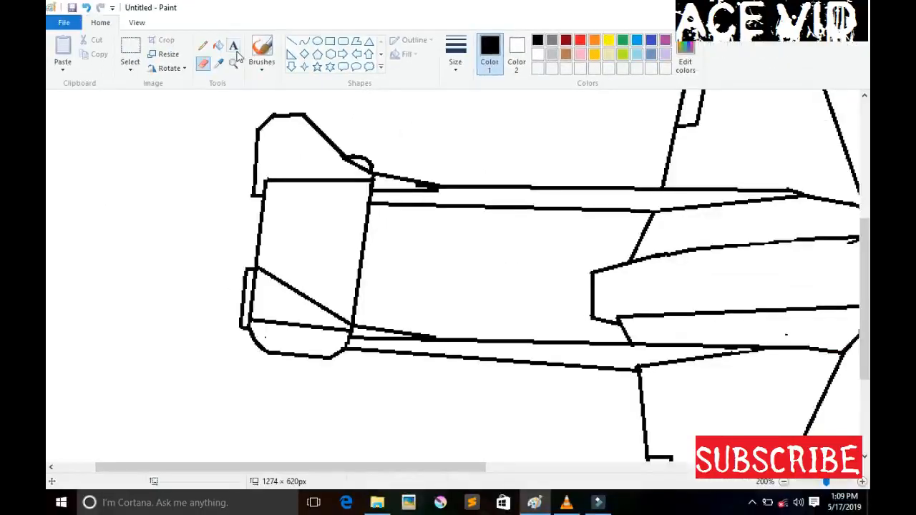
Erase the tailplane line inside the lower fin's front tip and clean the tailplane's upper corners with a white pencil
{"action": "left_click", "coordinate": [355, 314]}
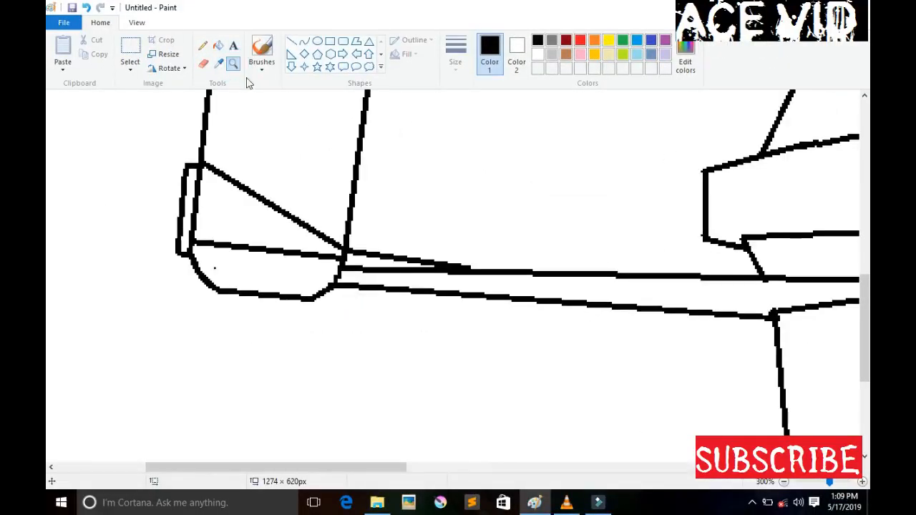
{"action": "left_click", "coordinate": [204, 45]}
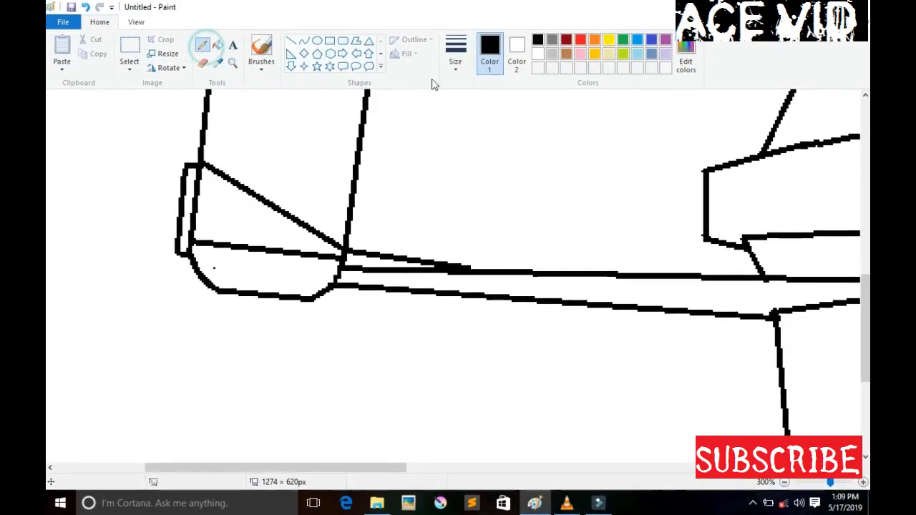
{"action": "left_click", "coordinate": [451, 62]}
{"action": "left_click", "coordinate": [457, 98]}
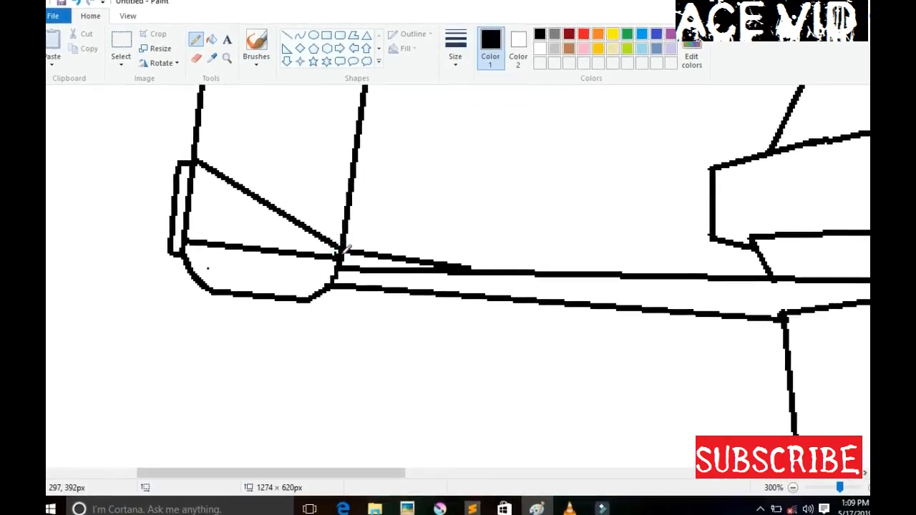
{"action": "left_click", "coordinate": [539, 50]}
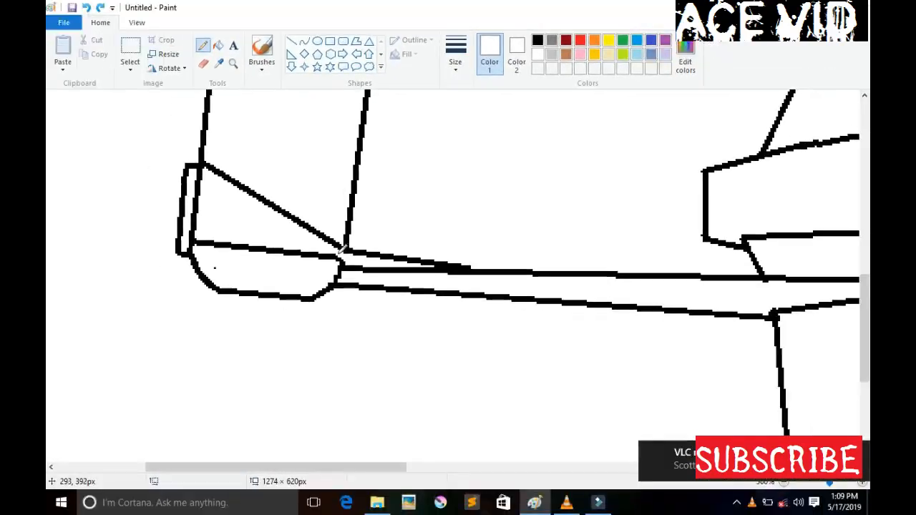
{"action": "scroll", "coordinate": [812, 376], "scroll_direction": "up", "scroll_amount": 4}
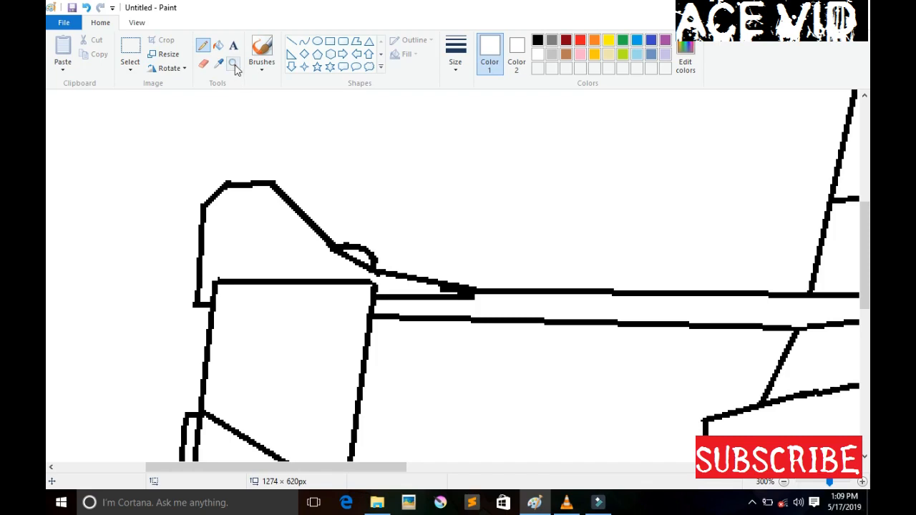
{"action": "right_click", "coordinate": [372, 284]}
{"action": "right_click", "coordinate": [371, 284]}
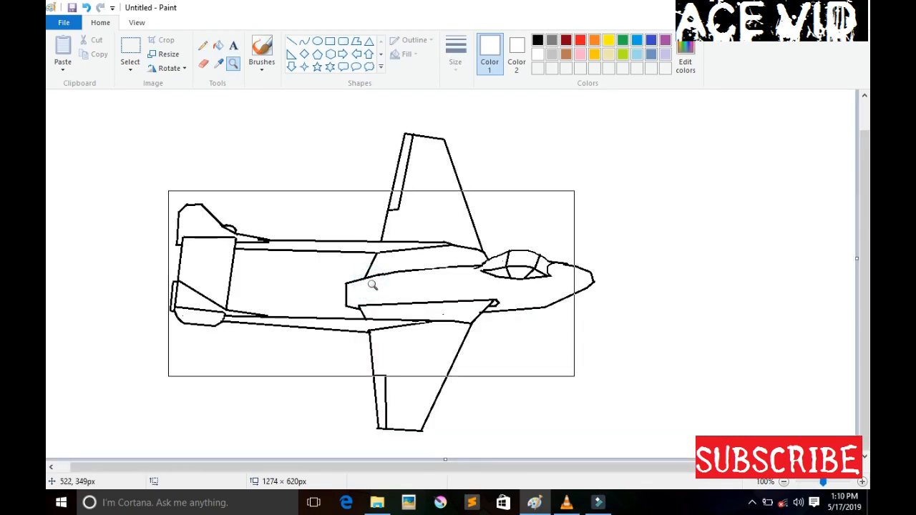
Draw a vertical black line about 41 px long just inside the fuselage's blunt rear end
{"action": "left_click", "coordinate": [372, 284]}
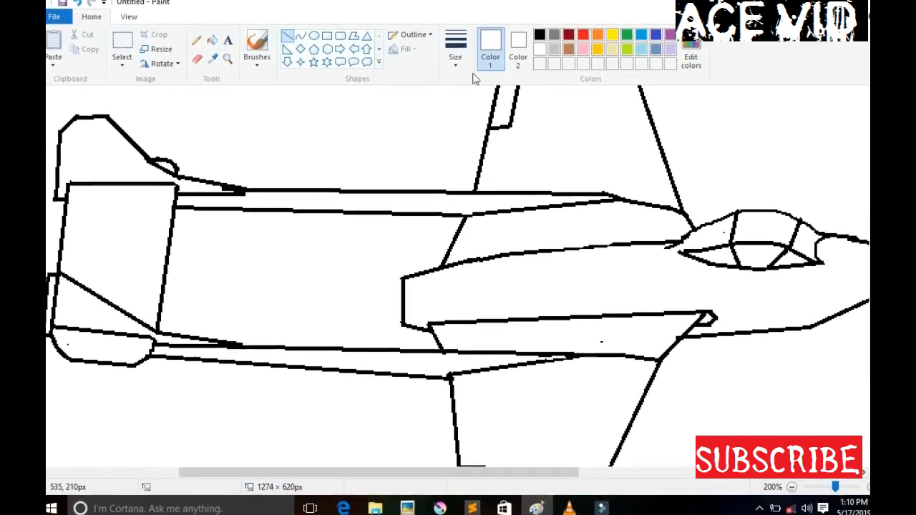
{"action": "left_click", "coordinate": [539, 34]}
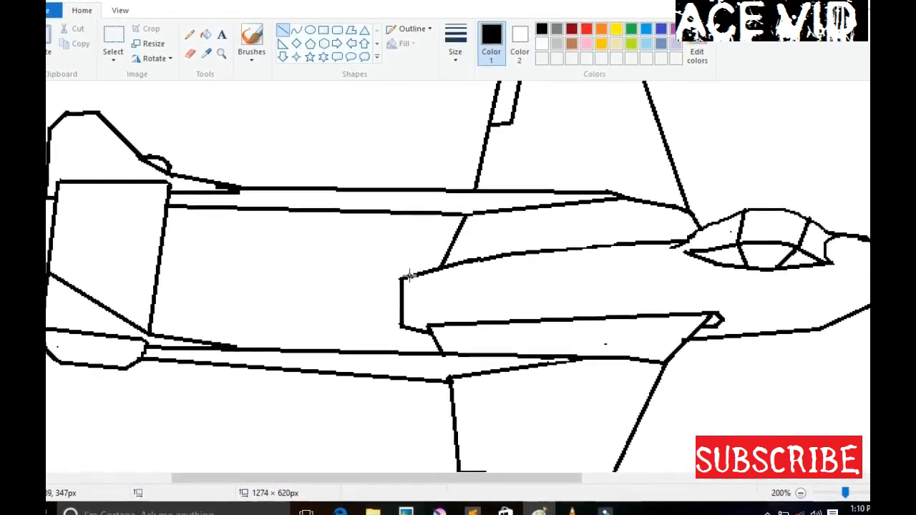
{"action": "left_click_drag", "start_coordinate": [409, 276], "coordinate": [409, 330]}
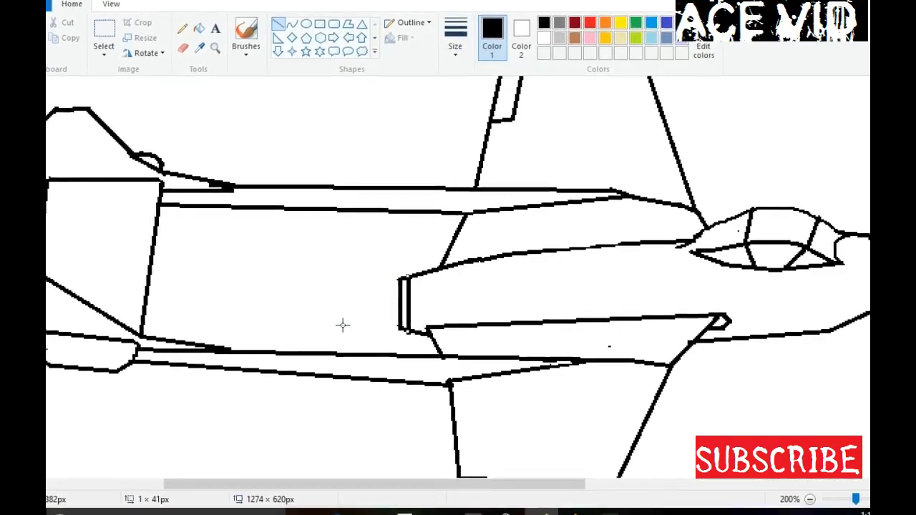
Remove the surplus line ends at the front of the upper fin's base with a white pencil
{"action": "left_click", "coordinate": [182, 48]}
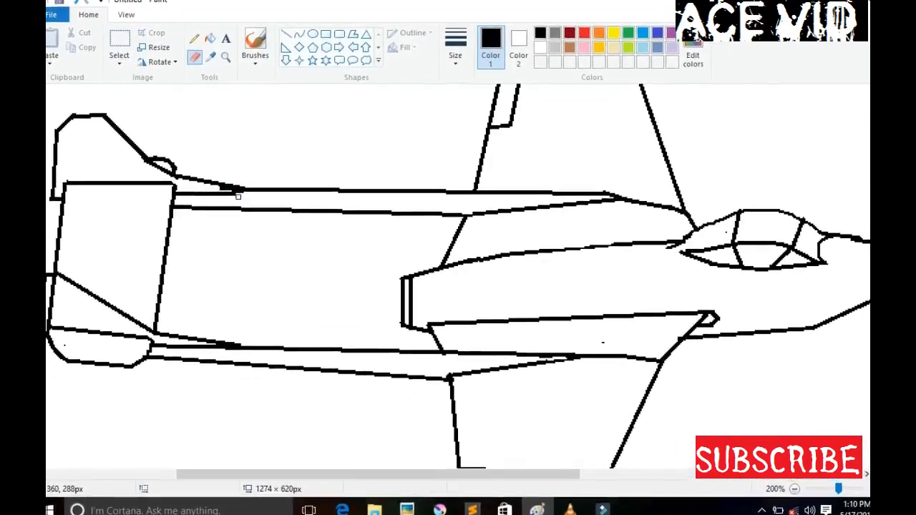
{"action": "left_click", "coordinate": [193, 38]}
{"action": "left_click", "coordinate": [541, 47]}
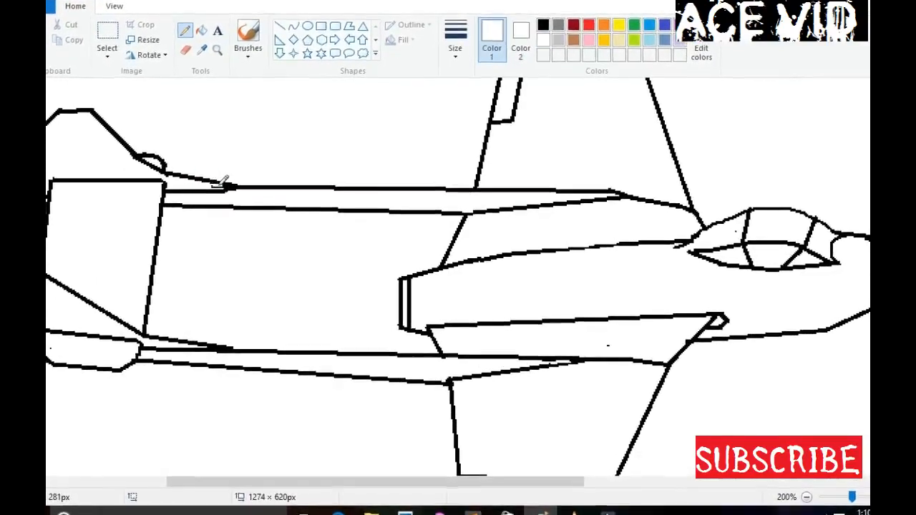
{"action": "left_click", "coordinate": [217, 49]}
{"action": "right_click", "coordinate": [340, 164]}
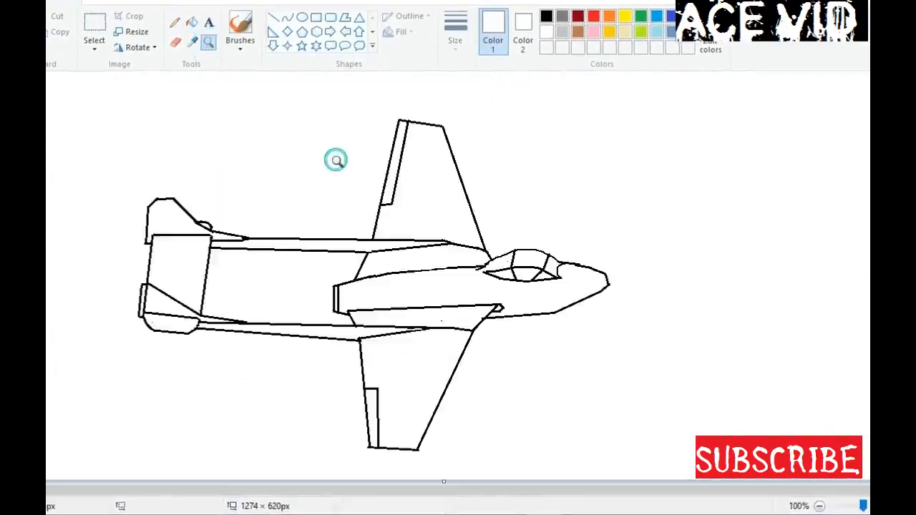
{"action": "left_click", "coordinate": [336, 160]}
{"action": "right_click", "coordinate": [348, 169]}
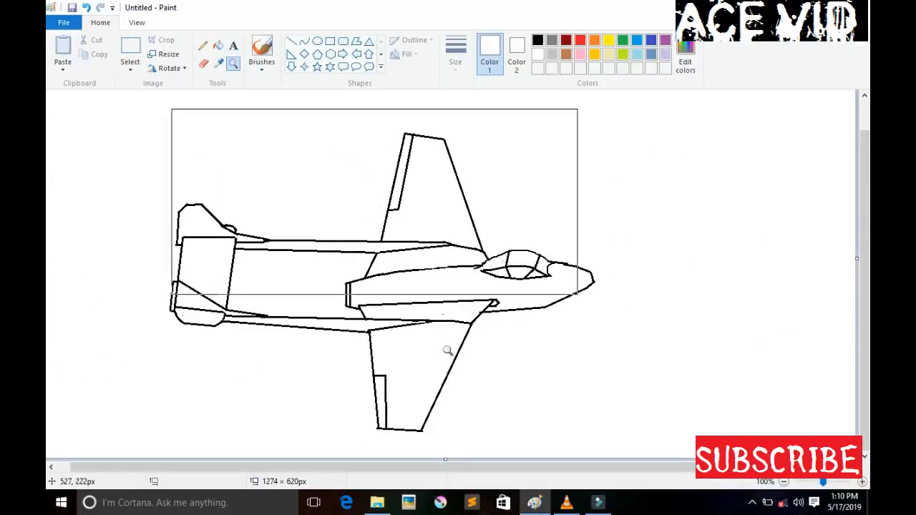
Outline the panel on top of the nose ahead of the canopy with straight black lines
{"action": "left_click", "coordinate": [202, 45]}
{"action": "left_click", "coordinate": [291, 40]}
{"action": "left_click", "coordinate": [536, 39]}
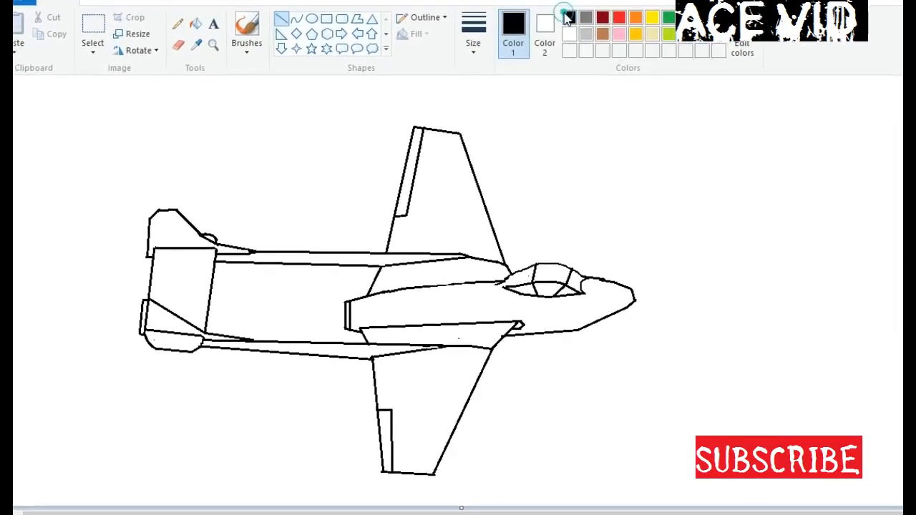
{"action": "left_click", "coordinate": [650, 321]}
{"action": "mouse_move", "coordinate": [582, 292]}
{"action": "left_mouse_down"}
{"action": "mouse_move", "coordinate": [611, 299]}
{"action": "mouse_move", "coordinate": [616, 283]}
{"action": "left_mouse_up"}
{"action": "left_click", "coordinate": [708, 304]}
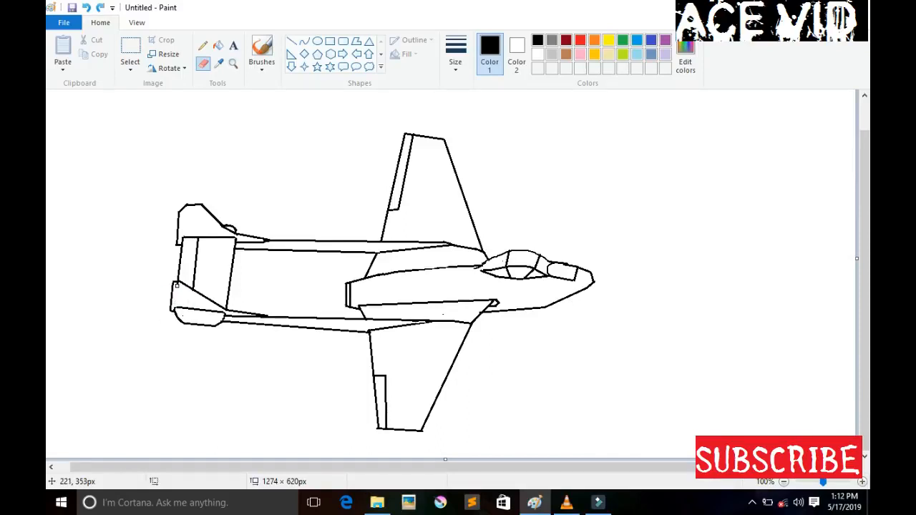
Draw straight panel lines across the lower and upper wings near their roots
{"action": "left_click", "coordinate": [290, 41]}
{"action": "left_click_drag", "start_coordinate": [370, 354], "coordinate": [459, 363]}
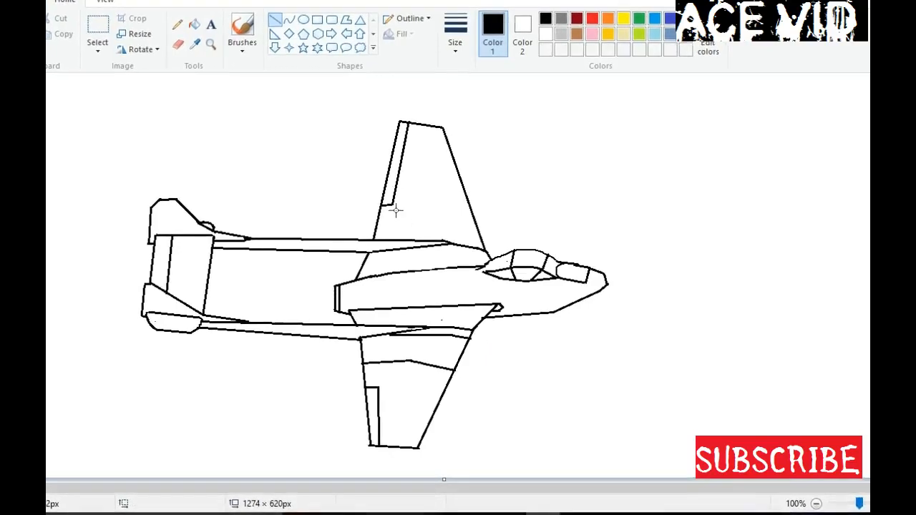
{"action": "left_click_drag", "start_coordinate": [447, 217], "coordinate": [475, 219]}
{"action": "left_click", "coordinate": [504, 218]}
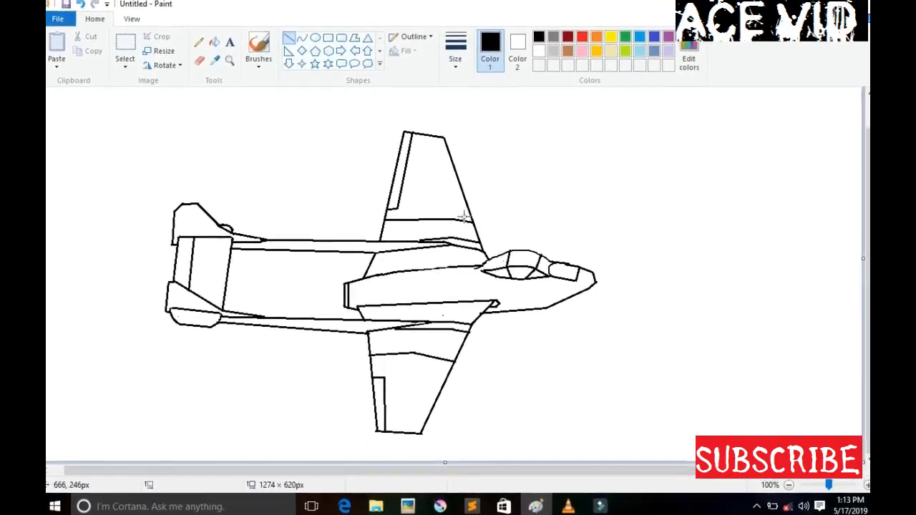
Add thin inner lines alongside the canopy's frame bars at 200% zoom
{"action": "left_click", "coordinate": [455, 61]}
{"action": "left_click", "coordinate": [457, 93]}
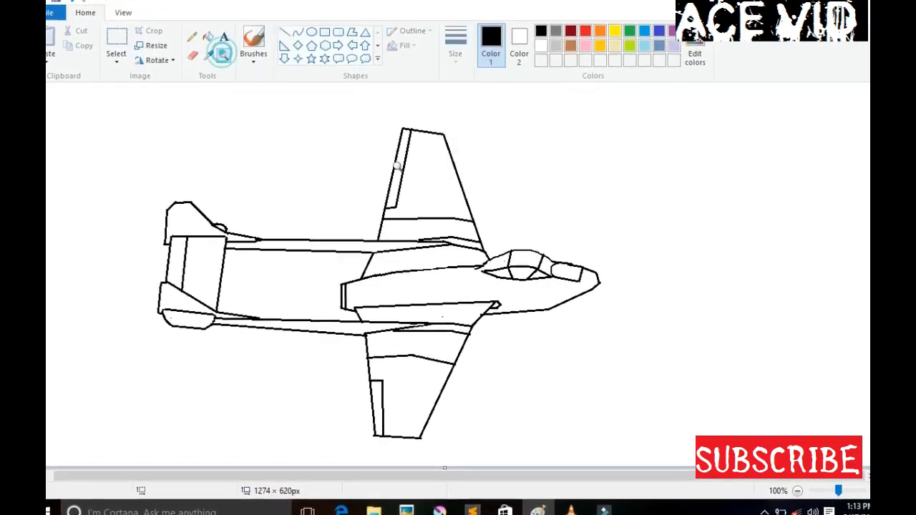
{"action": "left_click", "coordinate": [397, 165]}
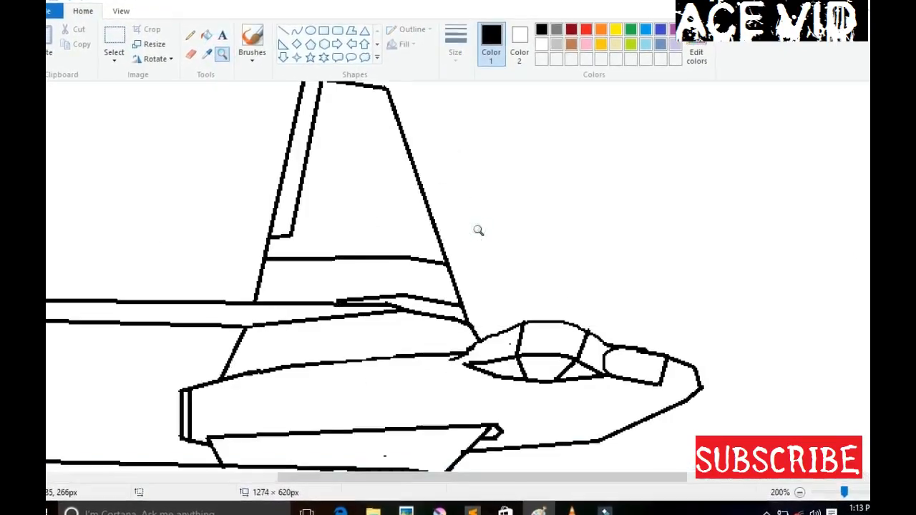
{"action": "left_click", "coordinate": [279, 26]}
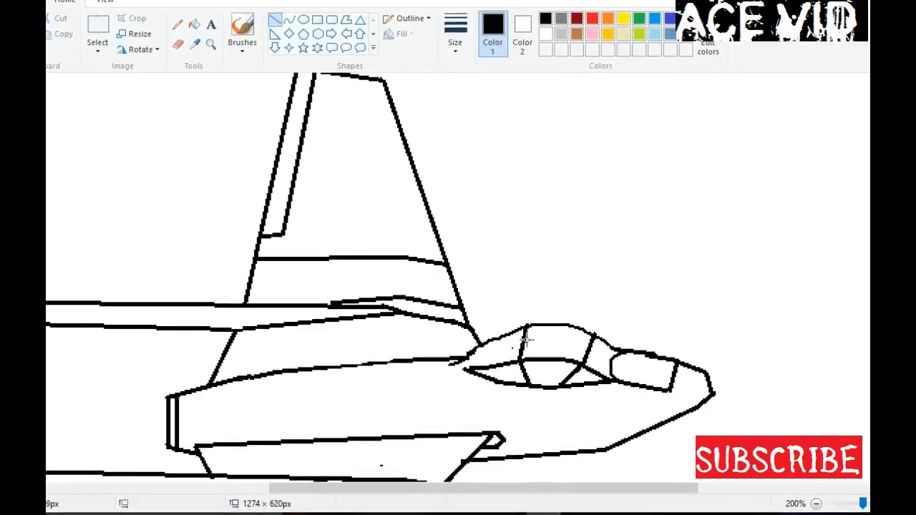
{"action": "mouse_move", "coordinate": [524, 341]}
{"action": "left_mouse_down"}
{"action": "mouse_move", "coordinate": [589, 351]}
{"action": "mouse_move", "coordinate": [573, 384]}
{"action": "mouse_move", "coordinate": [499, 350]}
{"action": "mouse_move", "coordinate": [494, 361]}
{"action": "left_mouse_up"}
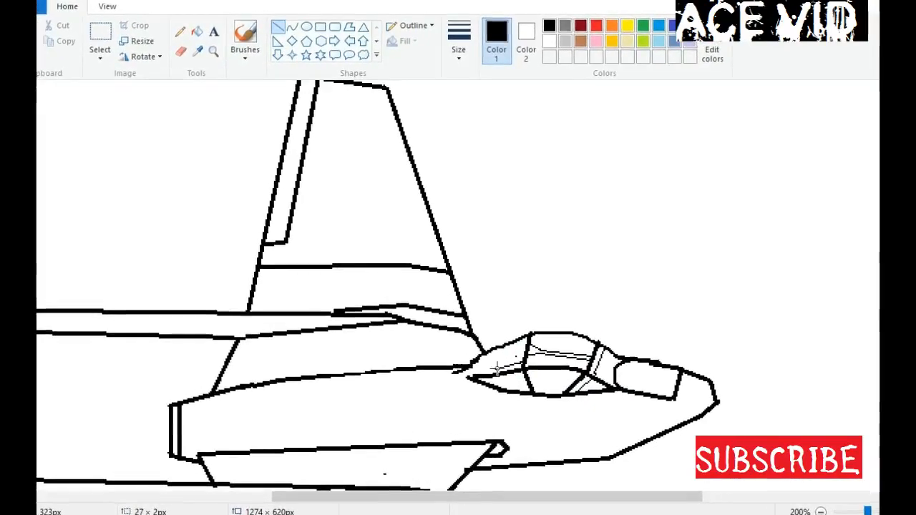
{"action": "left_click_drag", "start_coordinate": [536, 392], "coordinate": [497, 387]}
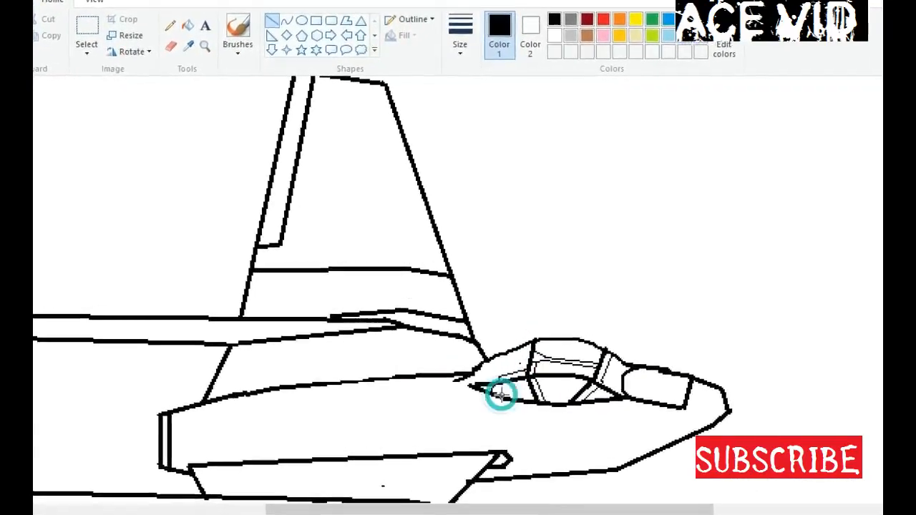
Draw a thicker vertical black line across the middle of the fuselage, from its upper edge to the lower wing root
{"action": "left_click", "coordinate": [460, 36]}
{"action": "left_click", "coordinate": [468, 100]}
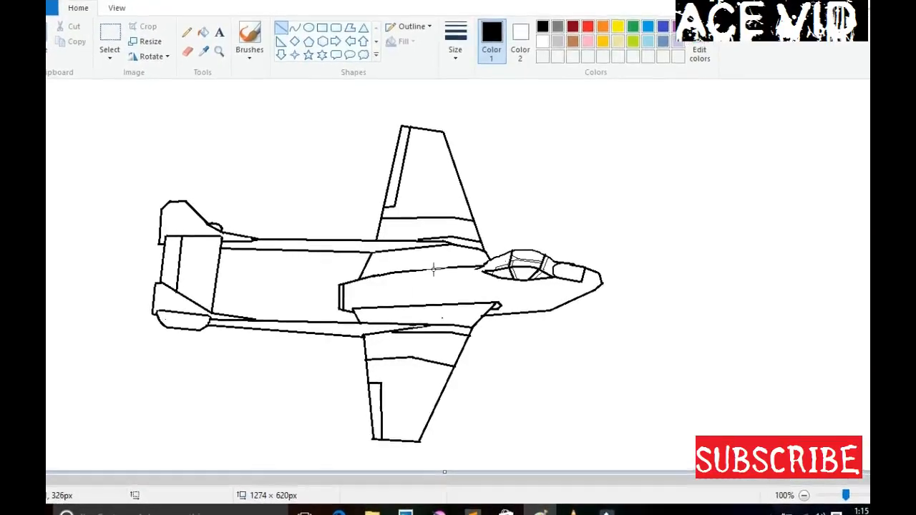
{"action": "left_click_drag", "start_coordinate": [433, 270], "coordinate": [433, 304]}
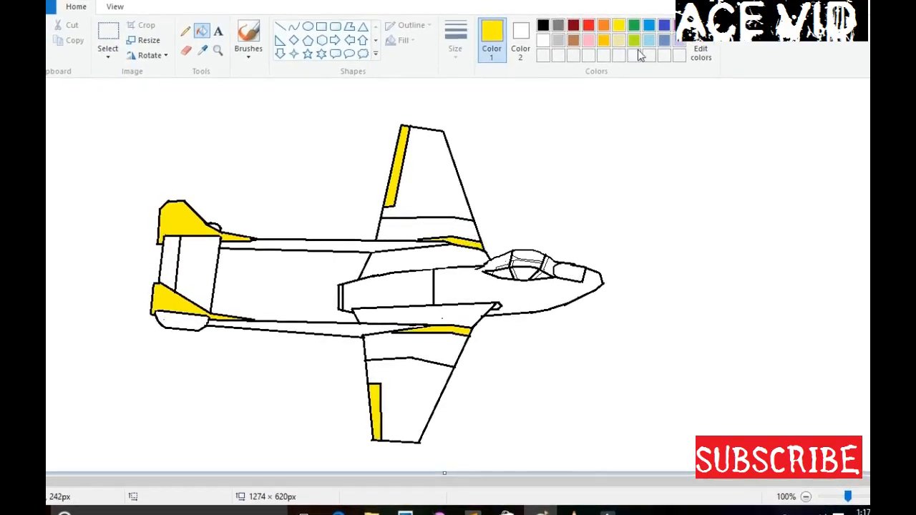
Define a darker yellow custom colour with red 215, green 204 and blue 0
{"action": "left_click", "coordinate": [700, 51]}
{"action": "left_click", "coordinate": [605, 222]}
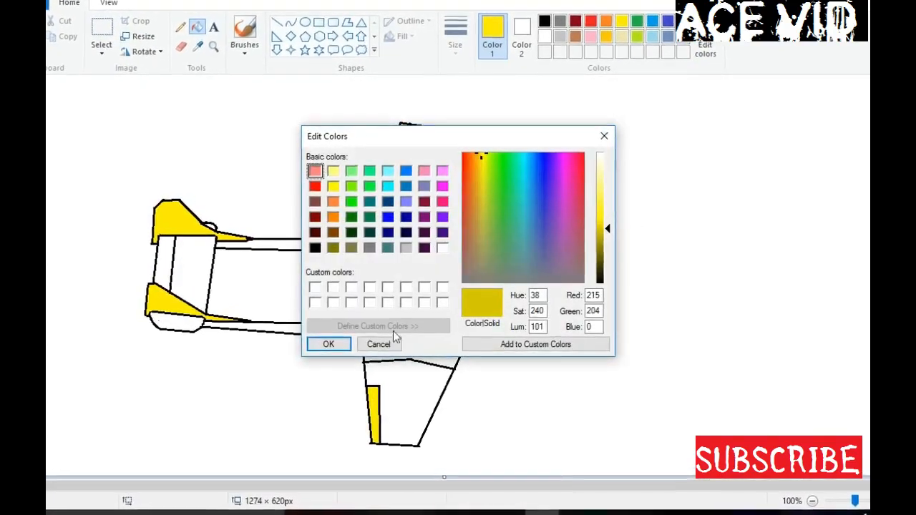
{"action": "key", "text": "Return"}
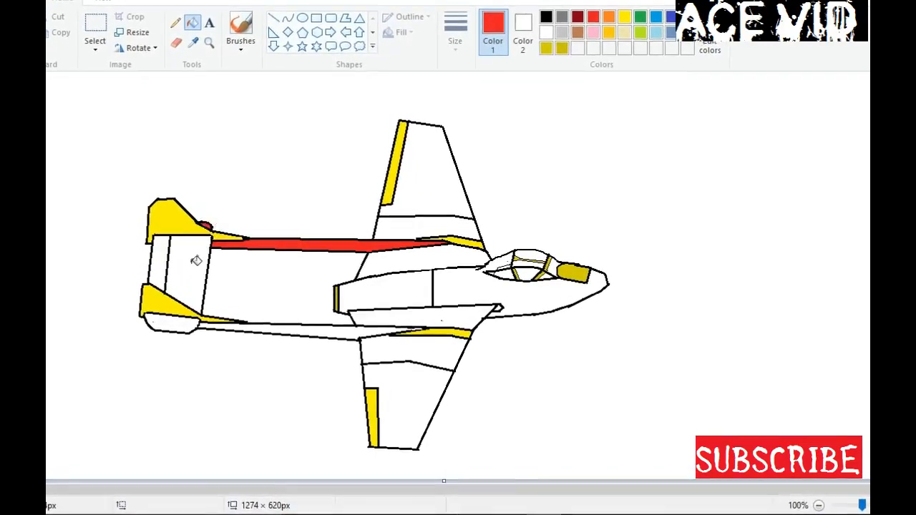
Fill the tailplane's front panel, the area below the lower fin, the lower boom, wings and rear fuselage with red
{"action": "left_click", "coordinate": [196, 260]}
{"action": "left_click", "coordinate": [171, 325]}
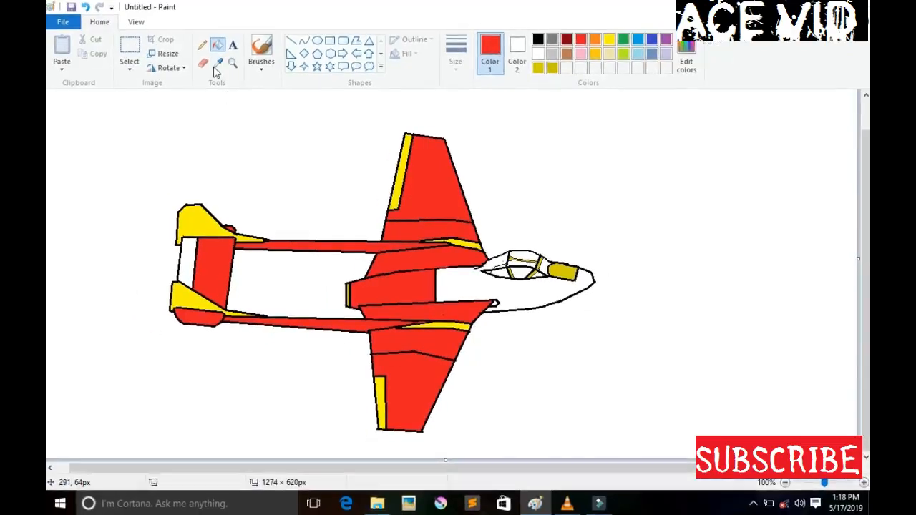
Touch up the fuselage outline behind the canopy in black and erase the stray line end there at 200% zoom
{"action": "right_click", "coordinate": [413, 246]}
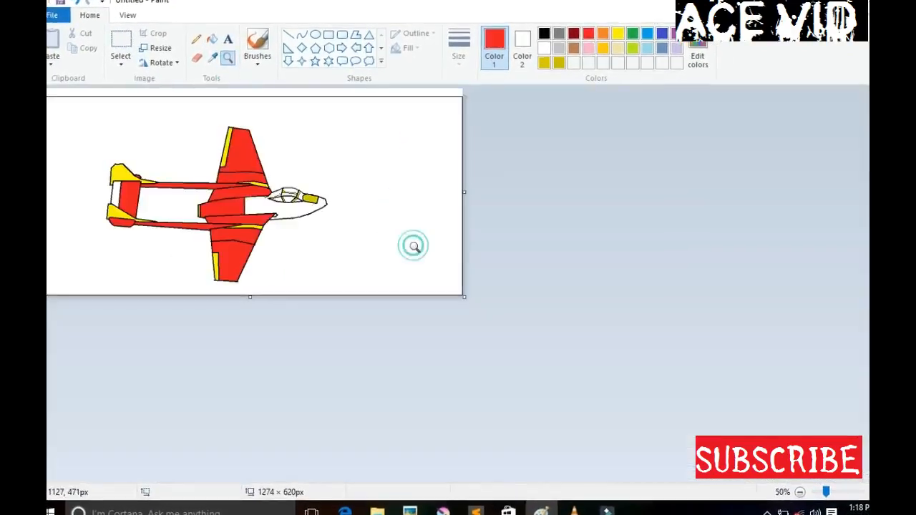
{"action": "left_click", "coordinate": [350, 252]}
{"action": "left_click", "coordinate": [497, 319]}
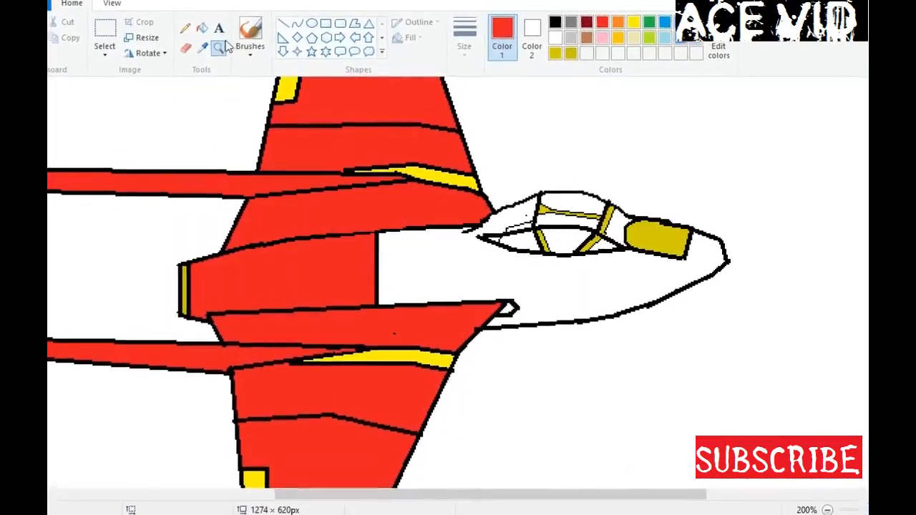
{"action": "left_click", "coordinate": [179, 25]}
{"action": "left_click", "coordinate": [560, 17]}
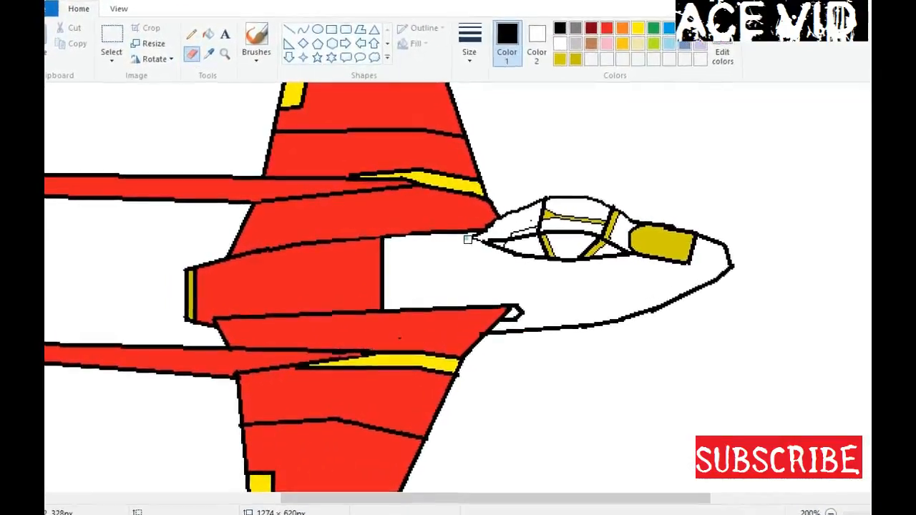
Fill the forward fuselage and nose with red
{"action": "left_click", "coordinate": [212, 38]}
{"action": "left_click", "coordinate": [618, 25]}
{"action": "left_click", "coordinate": [419, 259]}
{"action": "left_click", "coordinate": [221, 49]}
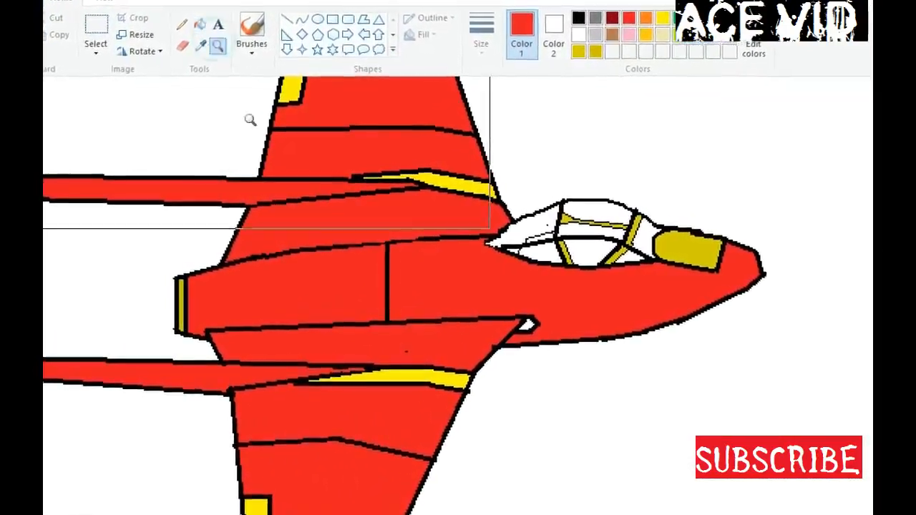
{"action": "right_click", "coordinate": [250, 119]}
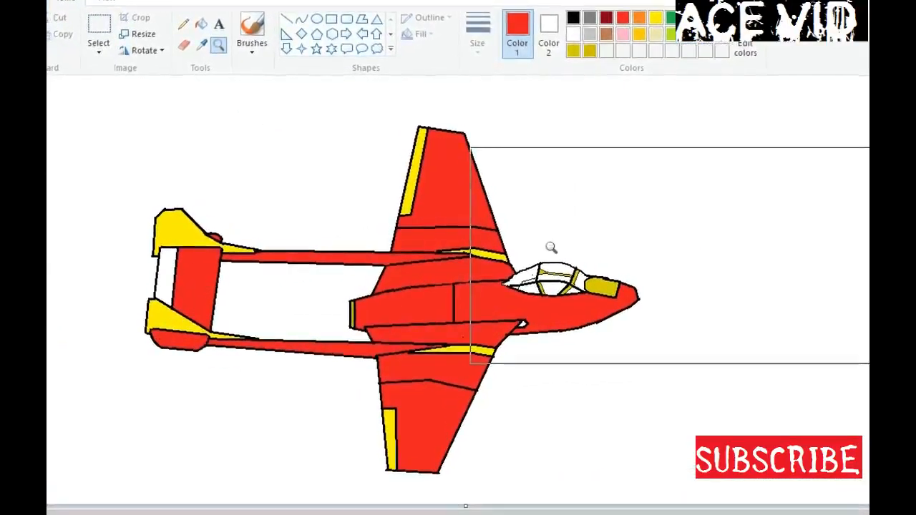
Define a dark red custom colour with red 111, green 9 and blue 14
{"action": "left_click", "coordinate": [744, 43]}
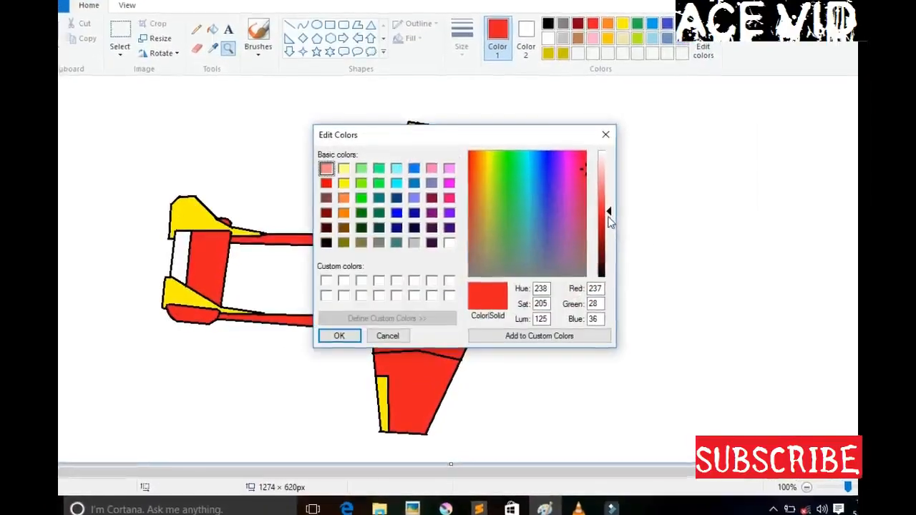
{"action": "left_click_drag", "start_coordinate": [608, 211], "coordinate": [627, 242]}
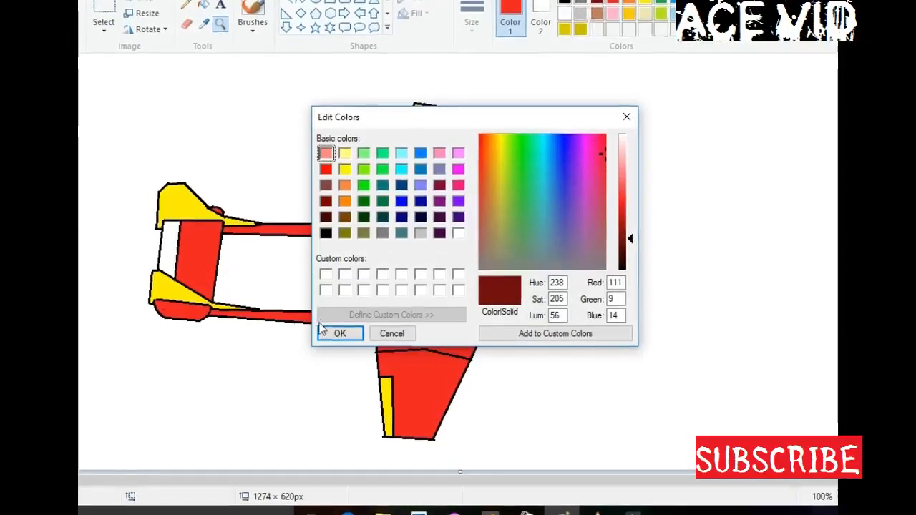
{"action": "left_click", "coordinate": [339, 333]}
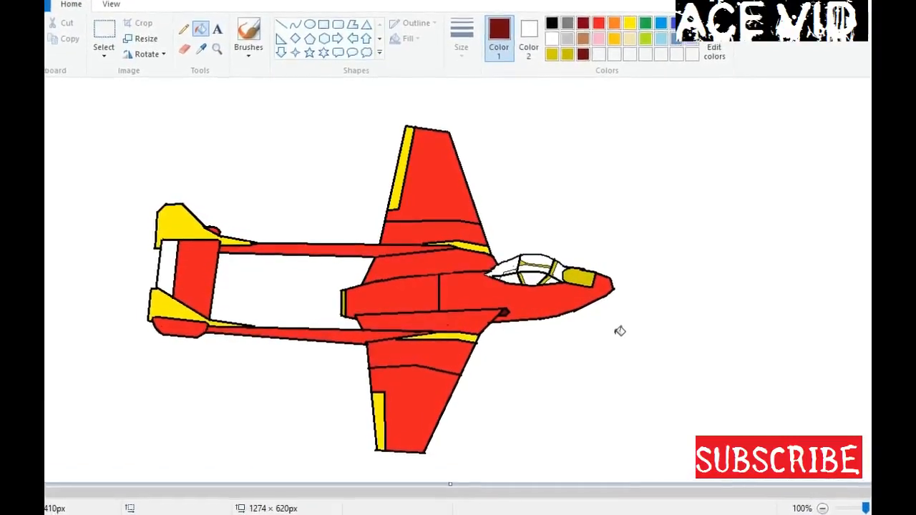
Define a dark grey custom colour with red, green and blue all at 108, starting from the standard grey
{"action": "left_click", "coordinate": [575, 18]}
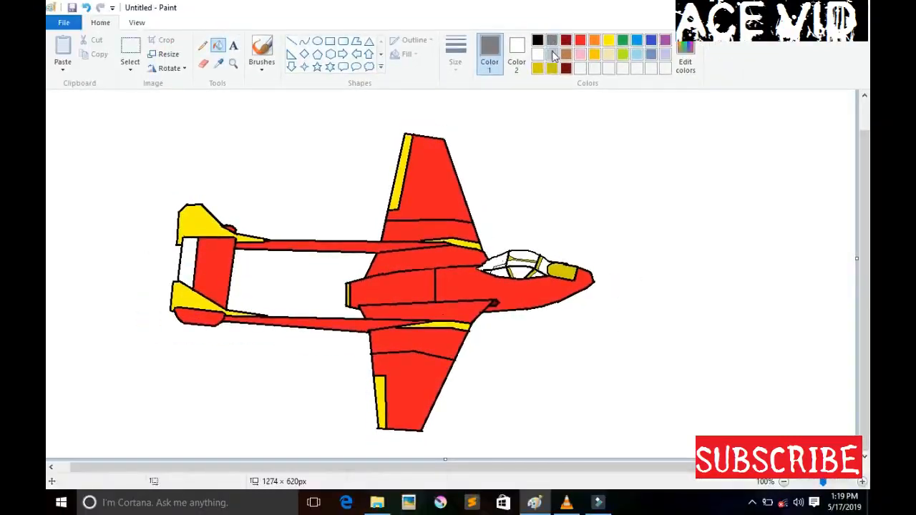
{"action": "left_click", "coordinate": [686, 61]}
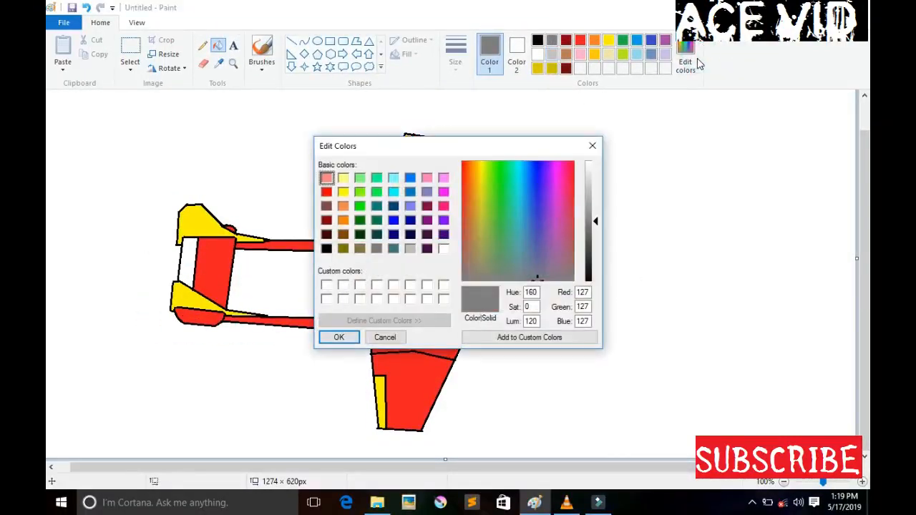
{"action": "left_click", "coordinate": [593, 231]}
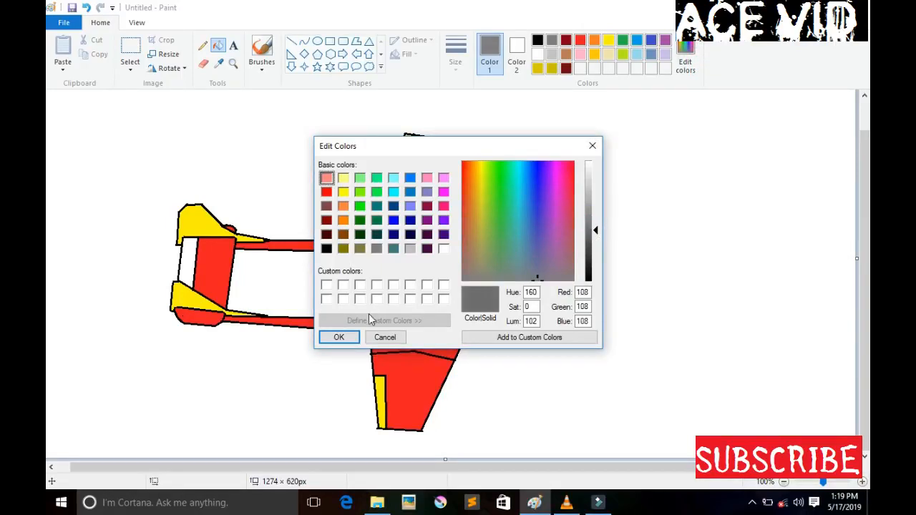
{"action": "left_click", "coordinate": [338, 336]}
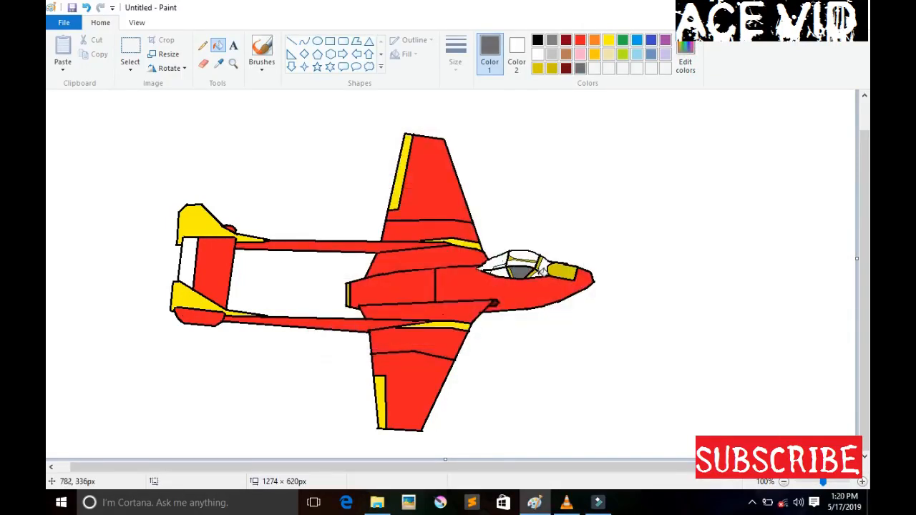
Fill the canopy's glass panes with the dark grey and the remaining white gaps in its frame with the darker yellow
{"action": "left_click", "coordinate": [540, 274]}
{"action": "left_click", "coordinate": [545, 268]}
{"action": "left_click", "coordinate": [522, 256]}
{"action": "left_click", "coordinate": [520, 264]}
{"action": "left_click", "coordinate": [496, 260]}
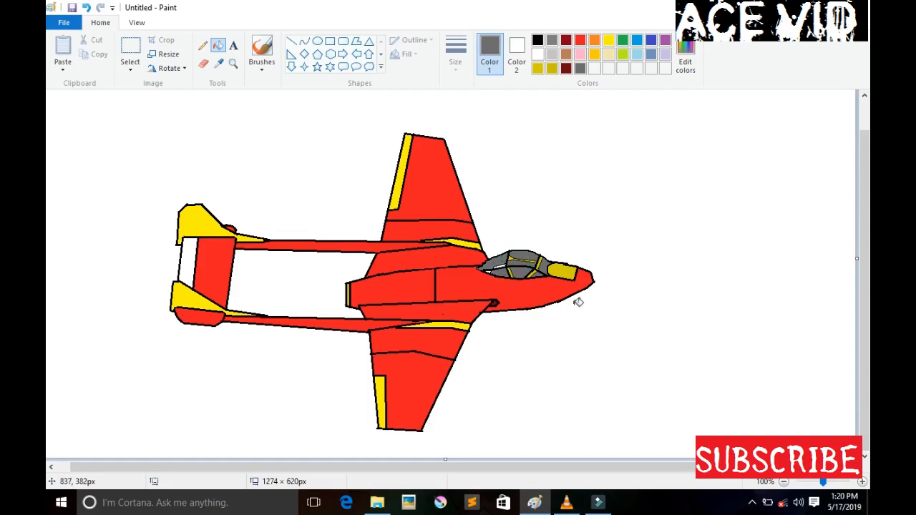
{"action": "left_click", "coordinate": [538, 69]}
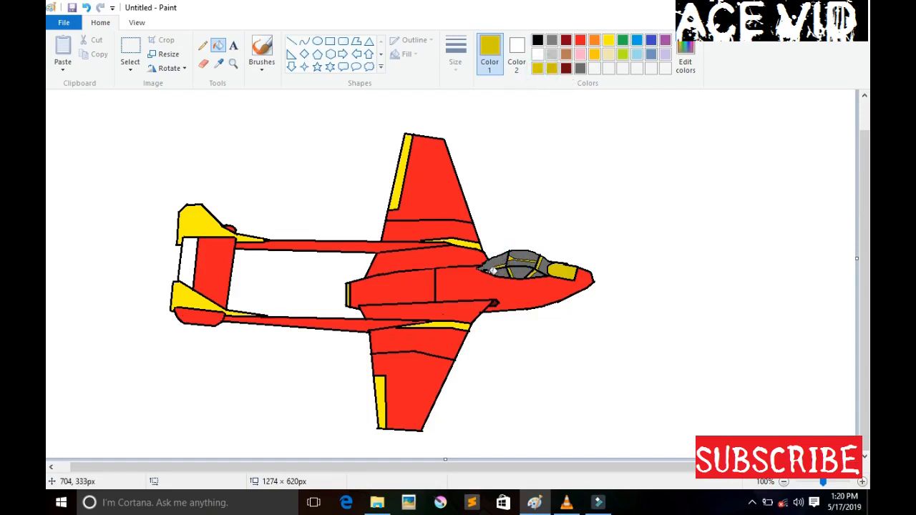
Choose the brush and define a custom light grey, somewhat brighter than the palette's light grey, as the drawing colour
{"action": "left_click", "coordinate": [551, 53]}
{"action": "left_click", "coordinate": [262, 54]}
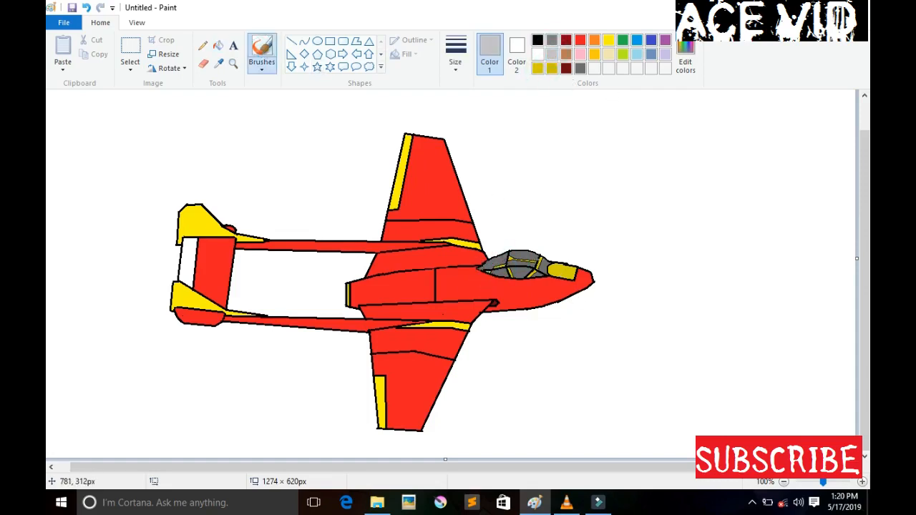
{"action": "left_click", "coordinate": [233, 65]}
{"action": "left_click", "coordinate": [535, 256]}
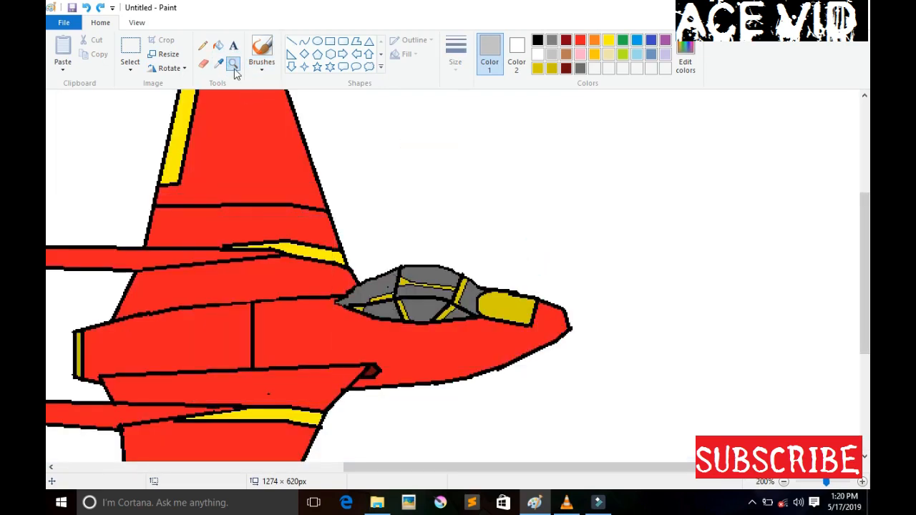
{"action": "left_click", "coordinate": [684, 56]}
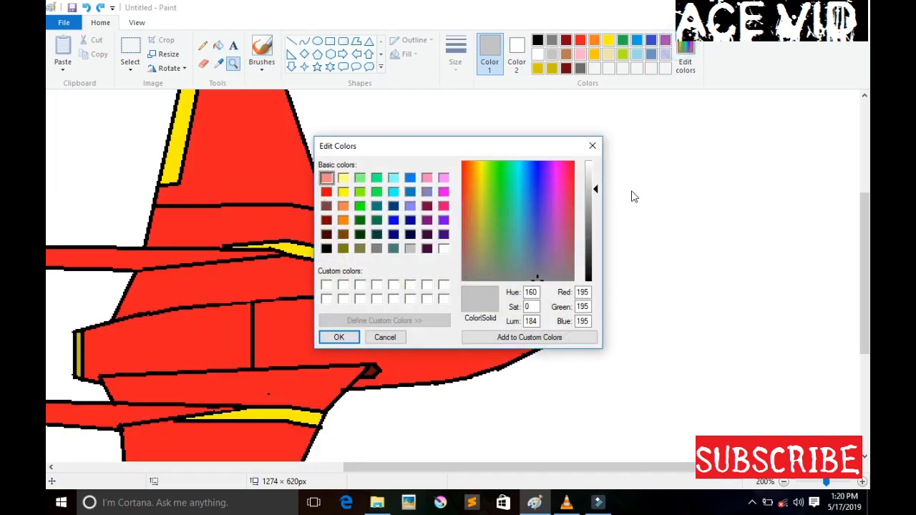
{"action": "left_click_drag", "start_coordinate": [594, 194], "coordinate": [594, 173]}
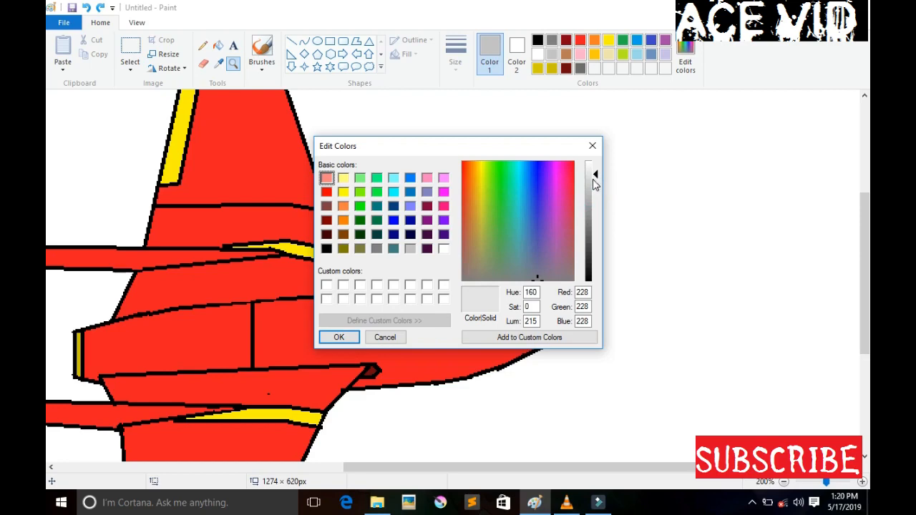
{"action": "left_click", "coordinate": [339, 337]}
{"action": "right_click", "coordinate": [267, 112]}
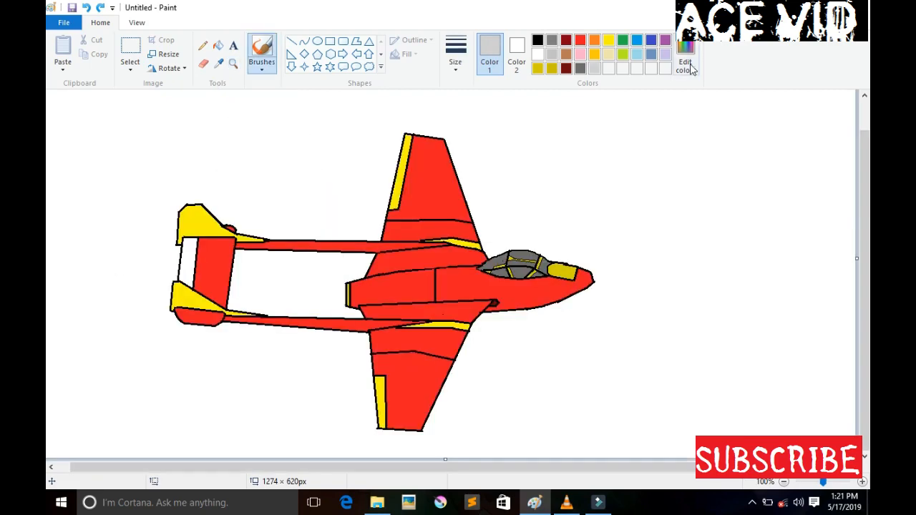